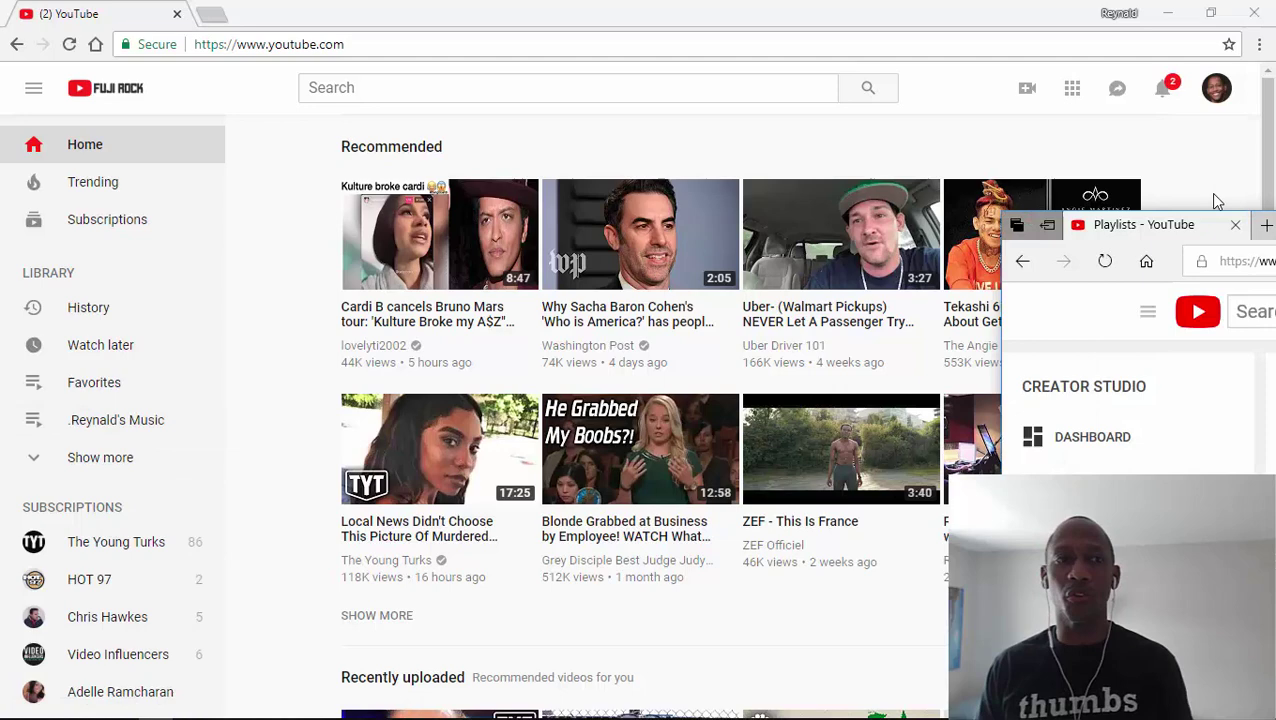
# Maximize the Edge window, open .Sky's Music's edit page and choose Delete playlist
pyautogui.moveTo(1209, 192); pyautogui.dragTo(749, 9)
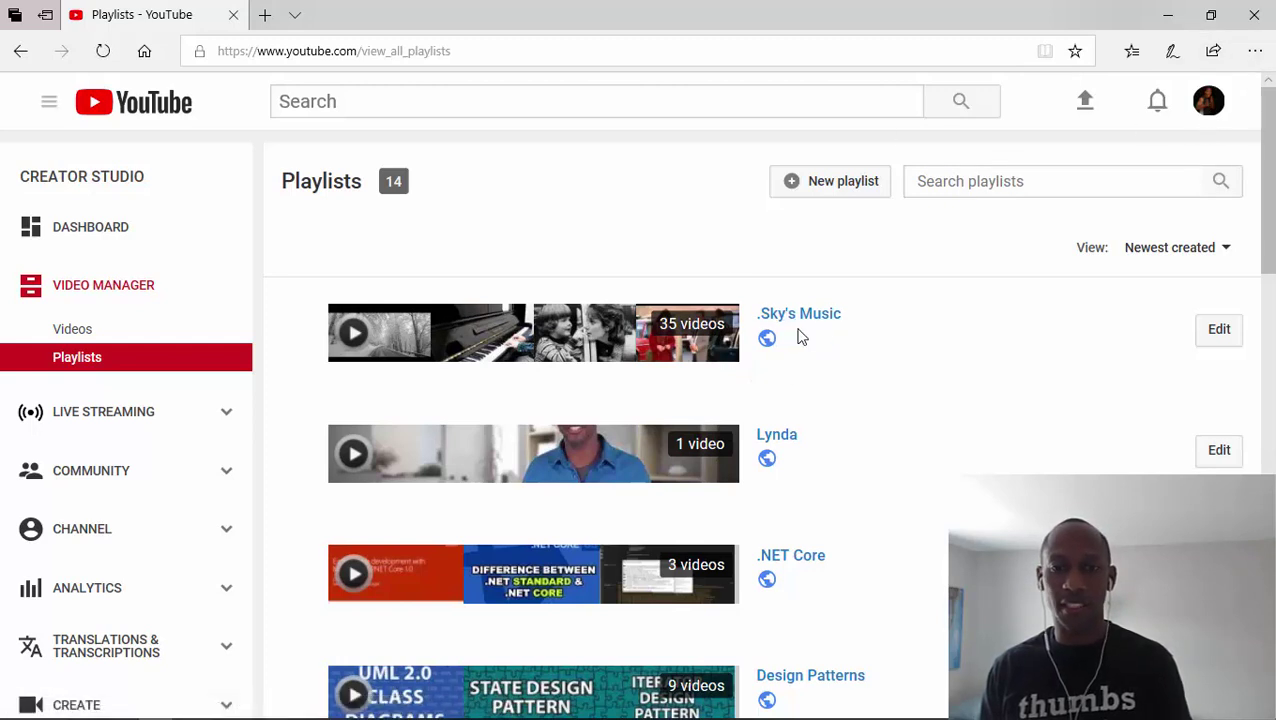
pyautogui.click(1222, 333)
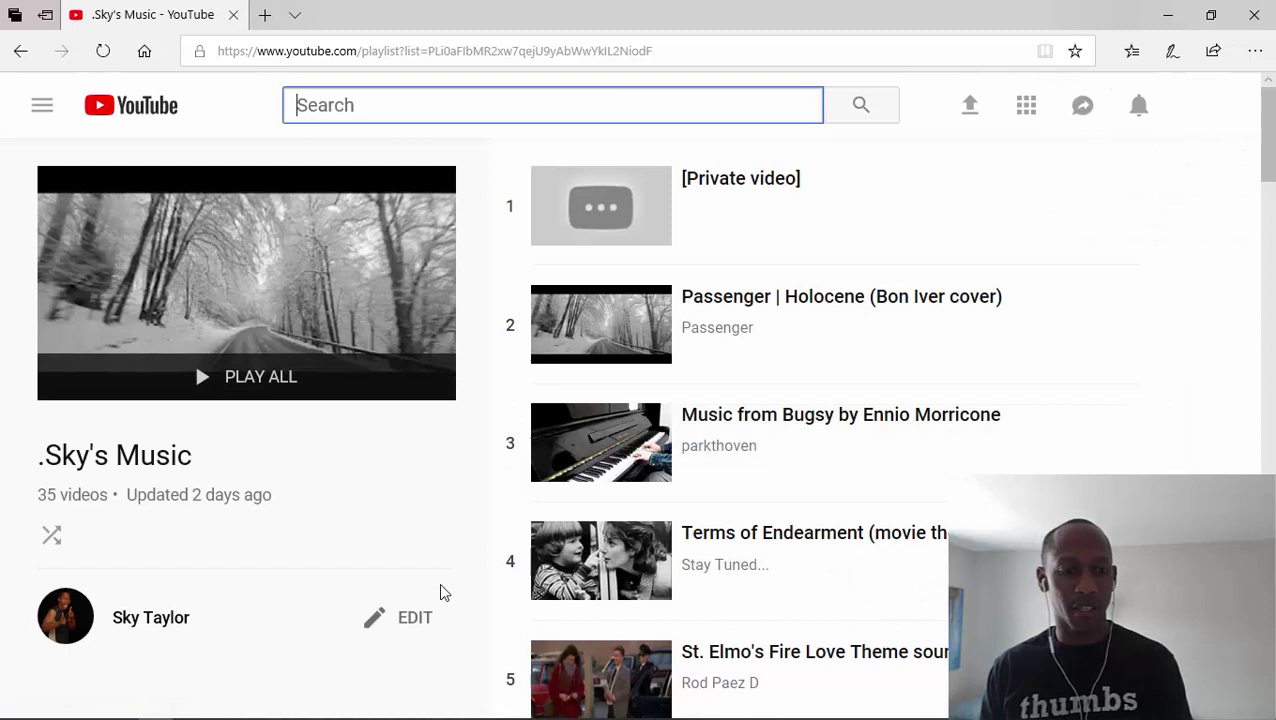
pyautogui.click(403, 620)
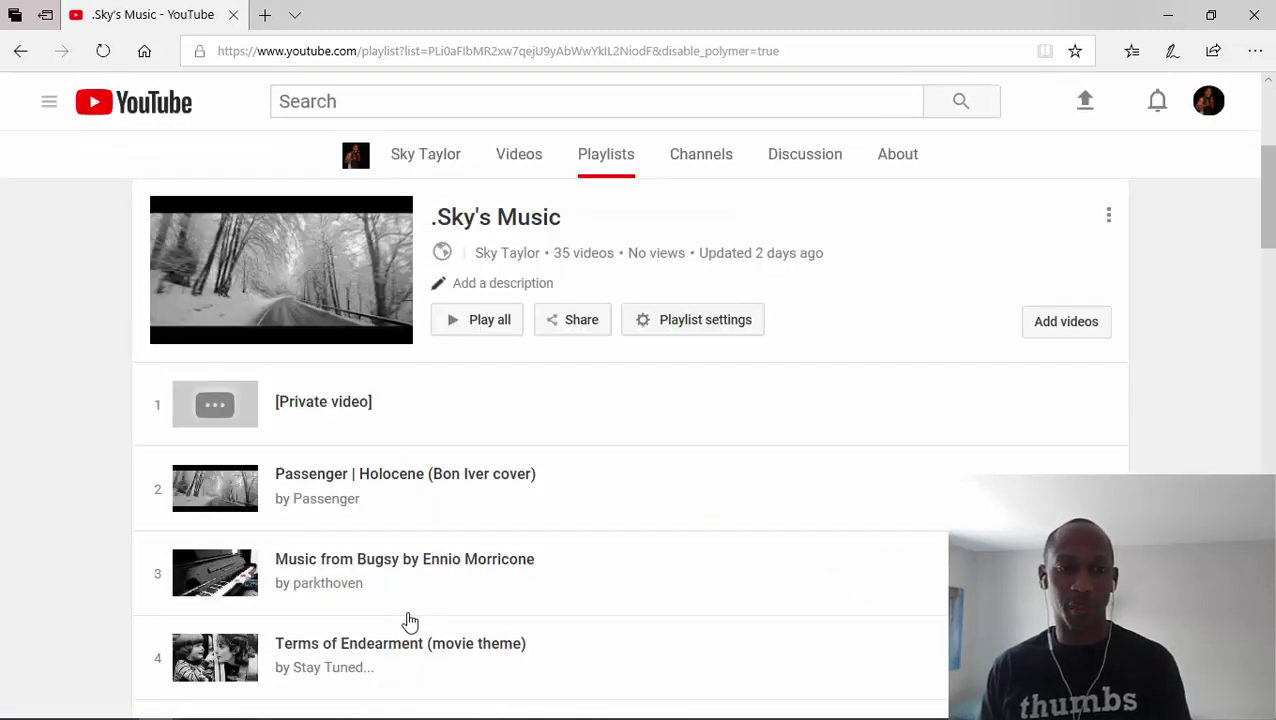
pyautogui.click(1109, 216)
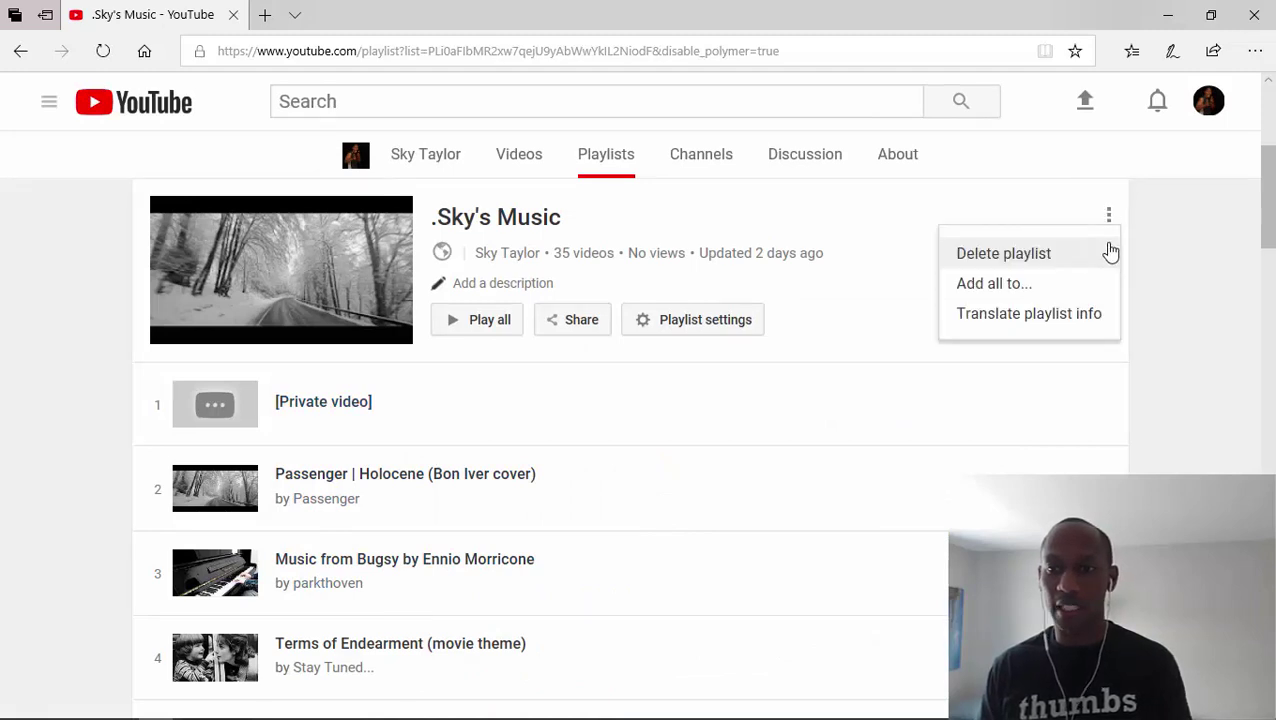
pyautogui.click(1078, 258)
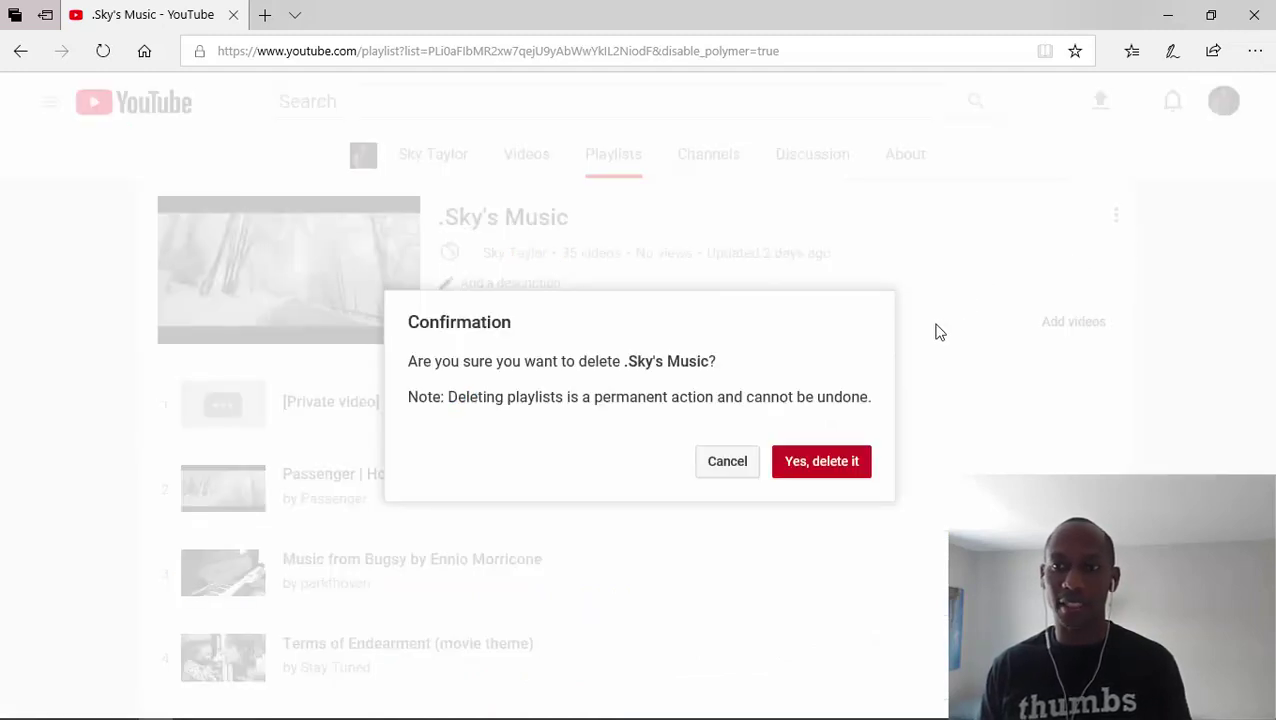
# Confirm deleting .Sky's Music and open the Creator Studio Playlists list
pyautogui.click(818, 470)
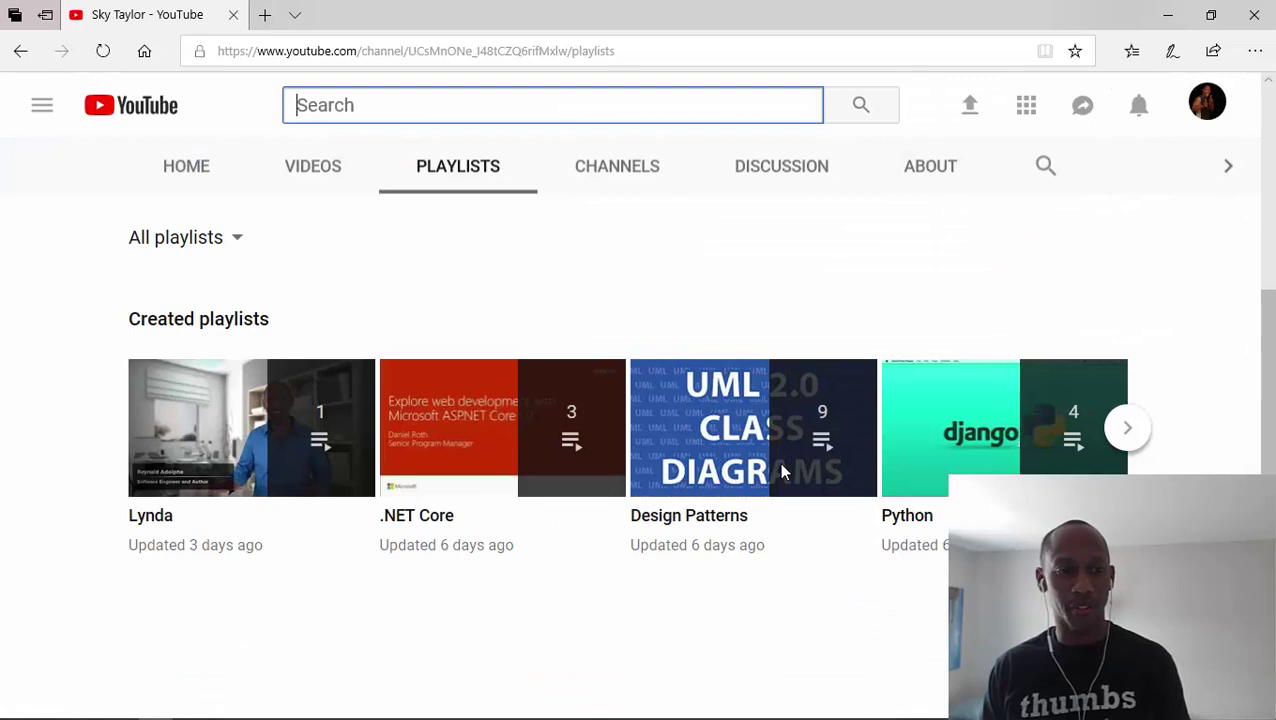
pyautogui.click(1207, 112)
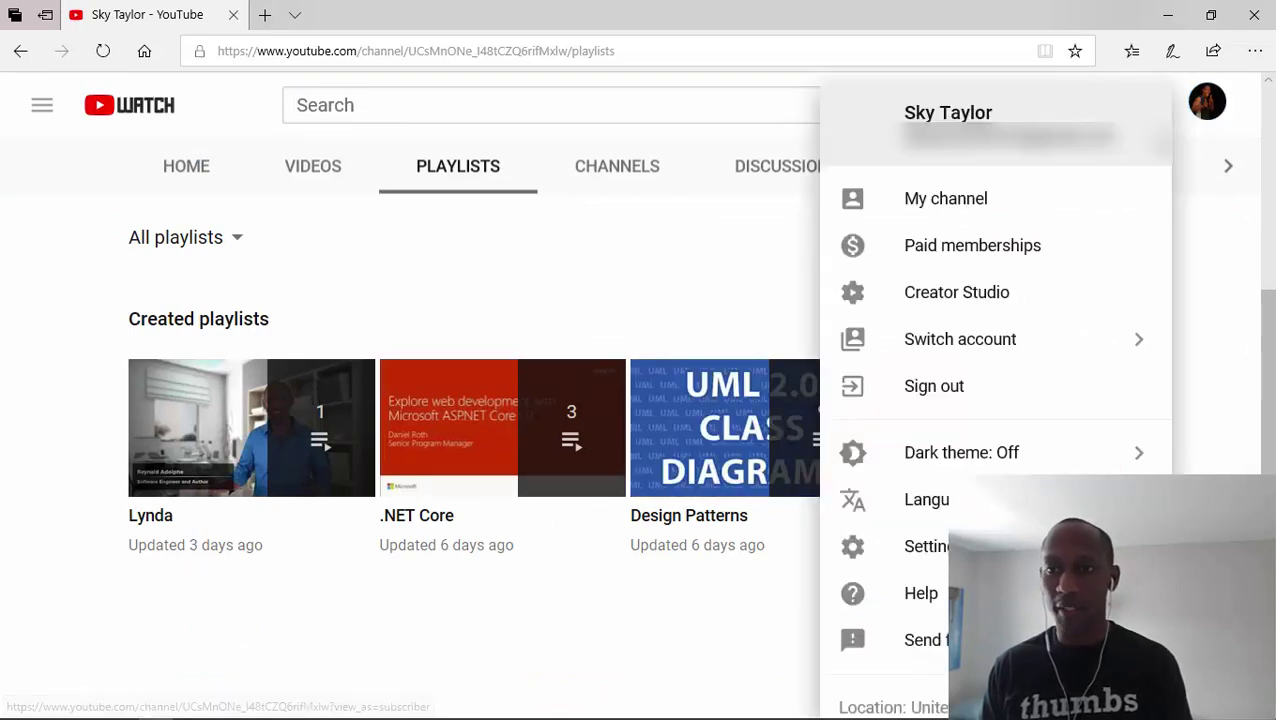
pyautogui.click(940, 300)
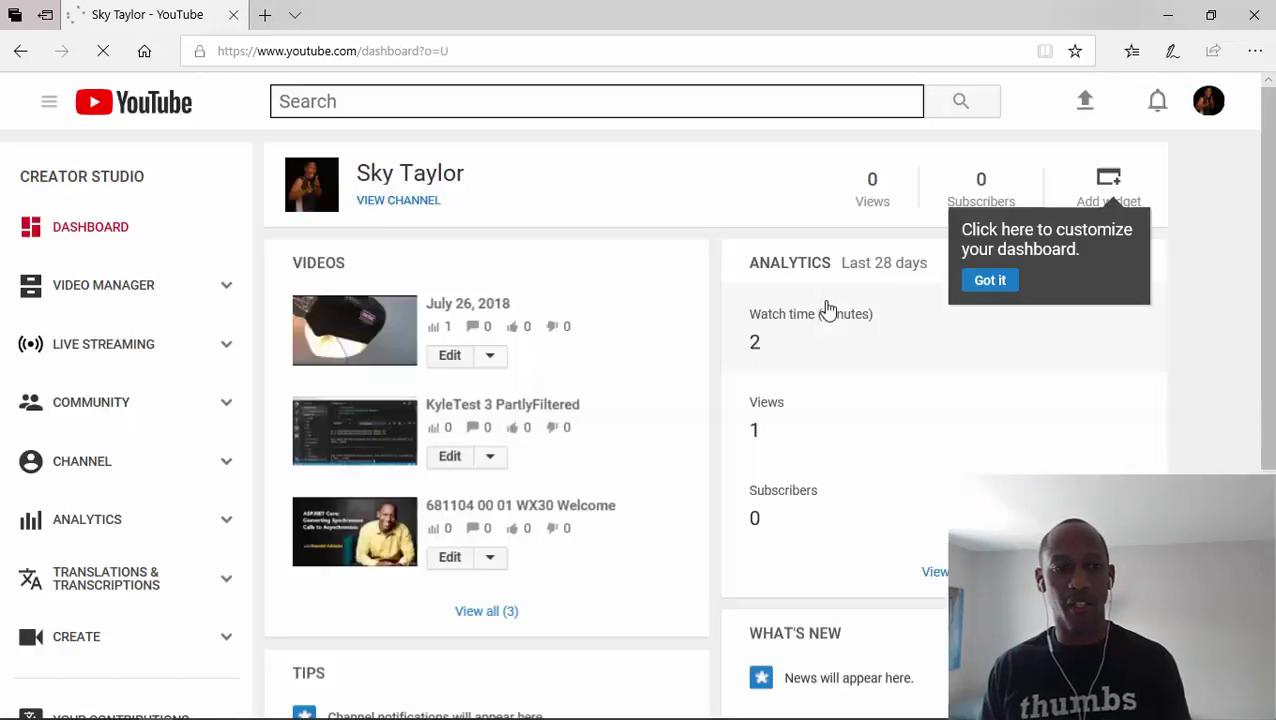
pyautogui.click(220, 292)
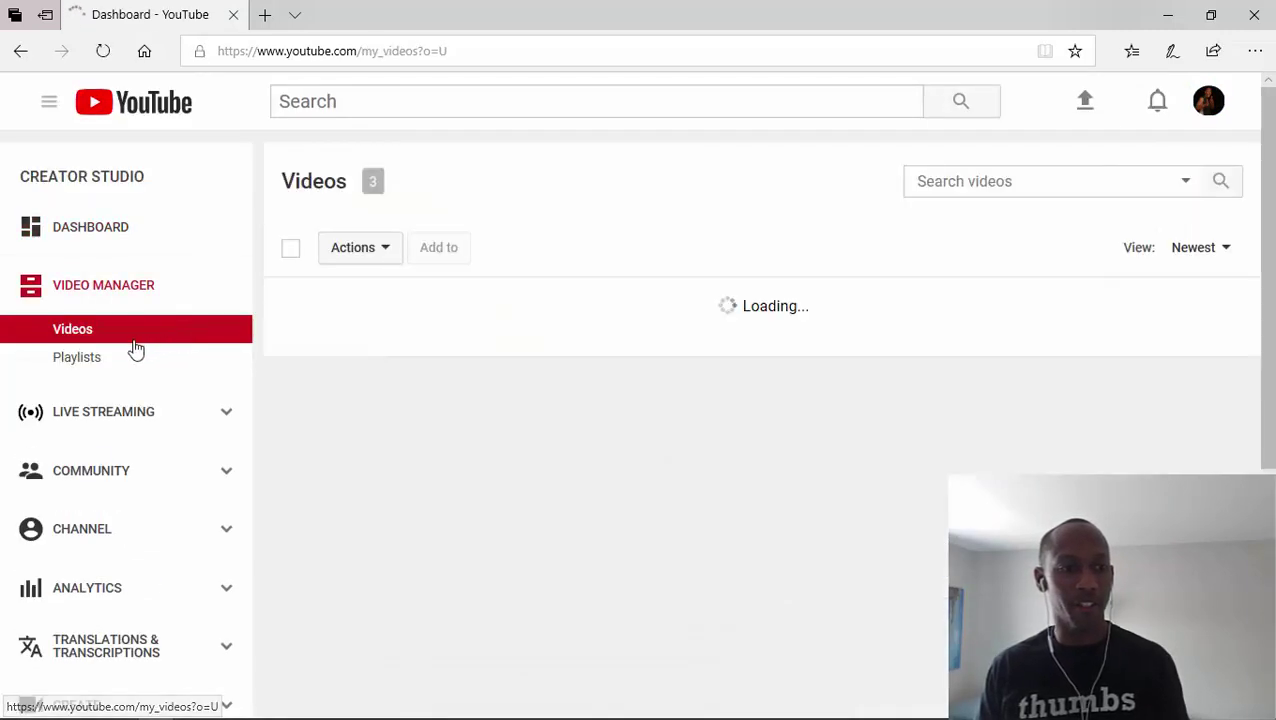
pyautogui.click(80, 362)
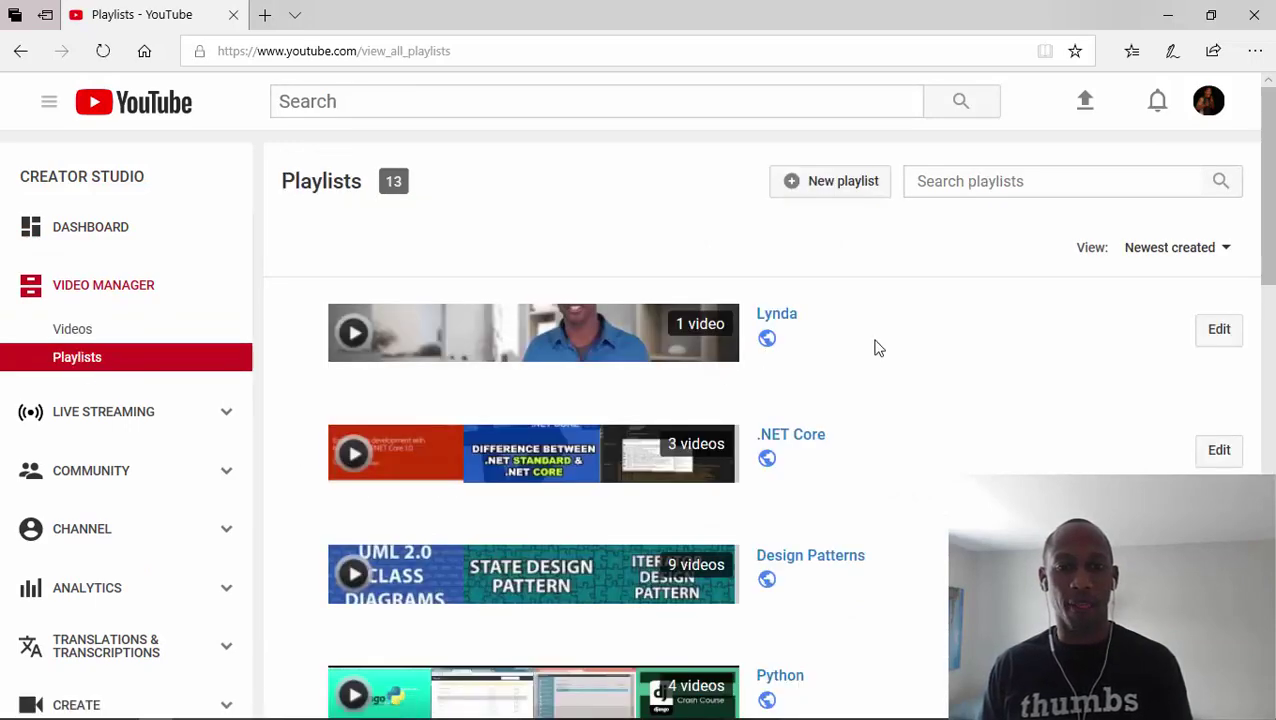
# Scroll the playlist list to verify .Sky's Music is gone, leaving 13 playlists
pyautogui.scroll(-1, 877, 347)
pyautogui.scroll(-3, 877, 347)
pyautogui.scroll(-2, 877, 347)
pyautogui.scroll(-2, 880, 350)
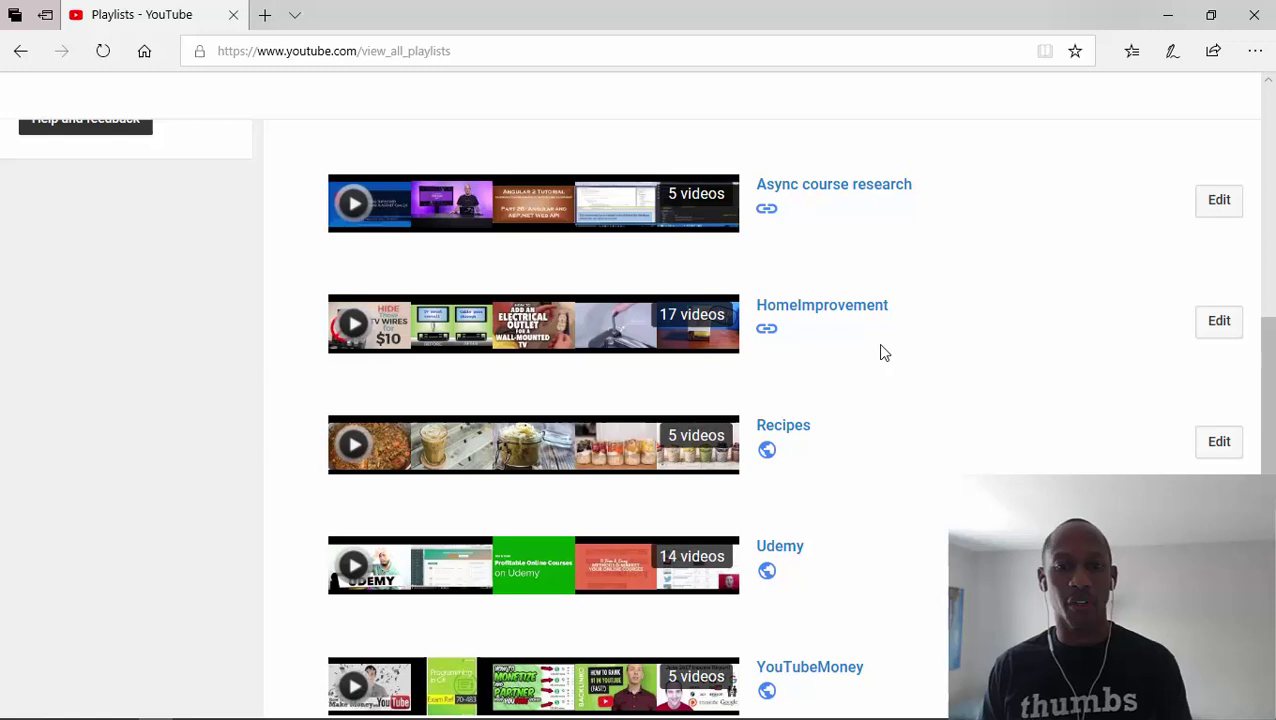
pyautogui.scroll(-1, 882, 350)
pyautogui.scroll(-4, 882, 350)
pyautogui.scroll(-1, 882, 350)
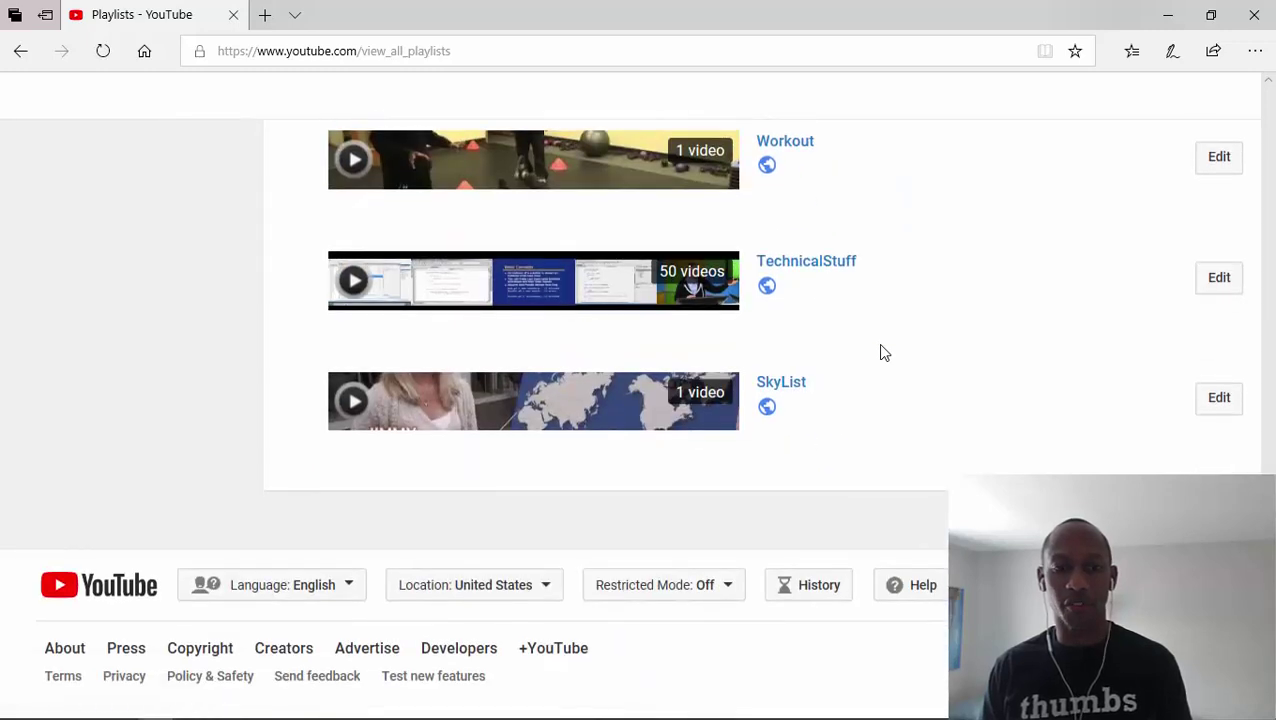
pyautogui.scroll(4, 884, 350)
pyautogui.scroll(8, 880, 351)
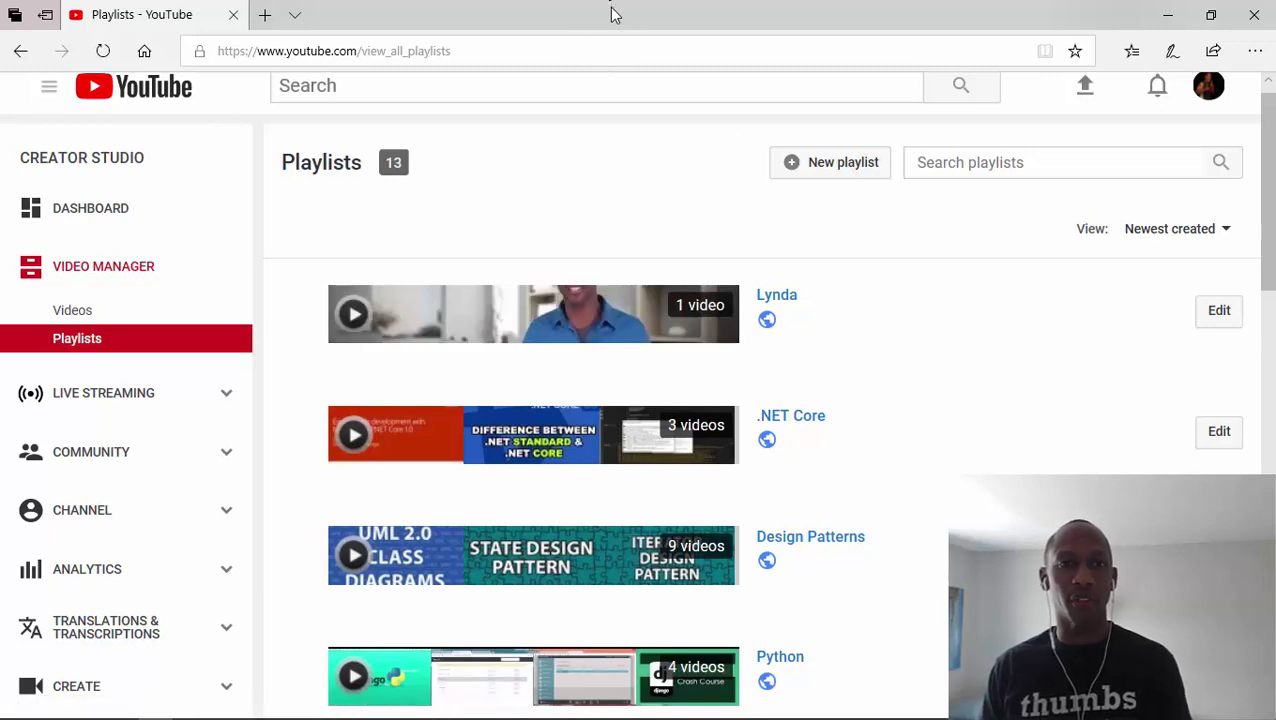
# Switch to Chrome and open its Creator Studio playlists, showing .Reynald's Music with 36 videos
pyautogui.moveTo(613, 14); pyautogui.dragTo(852, 163)
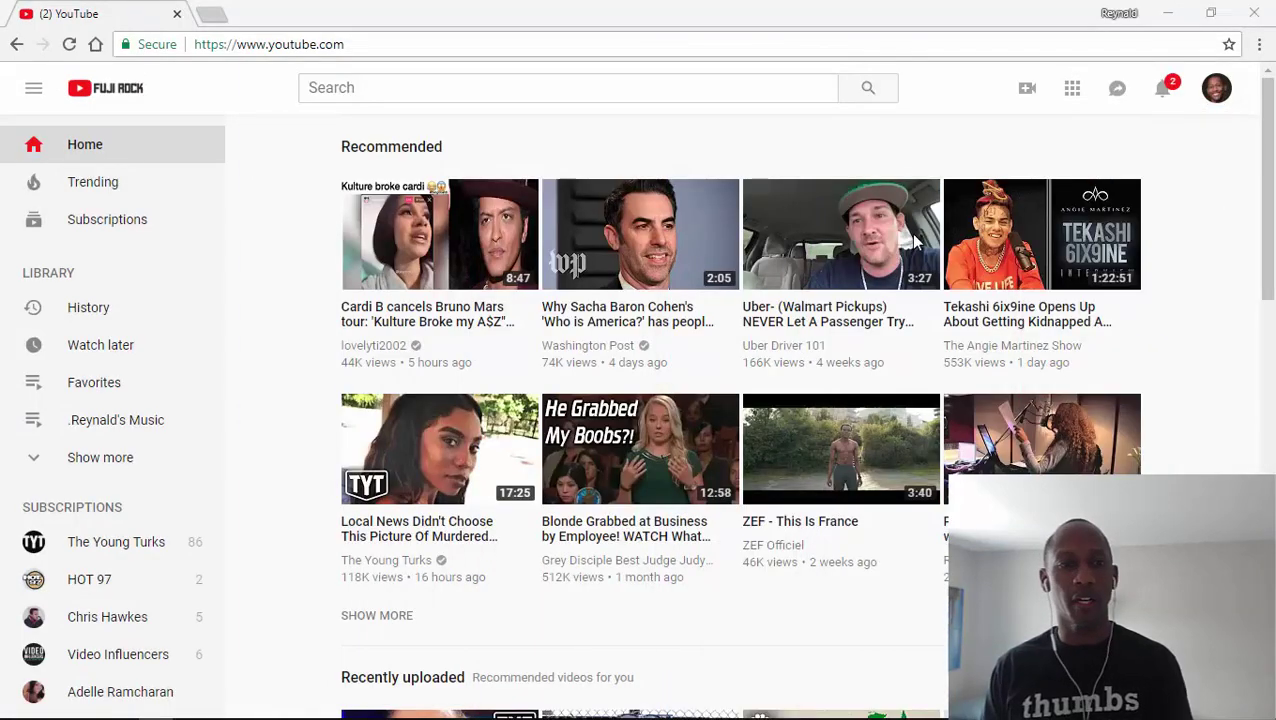
pyautogui.moveTo(117, 420)
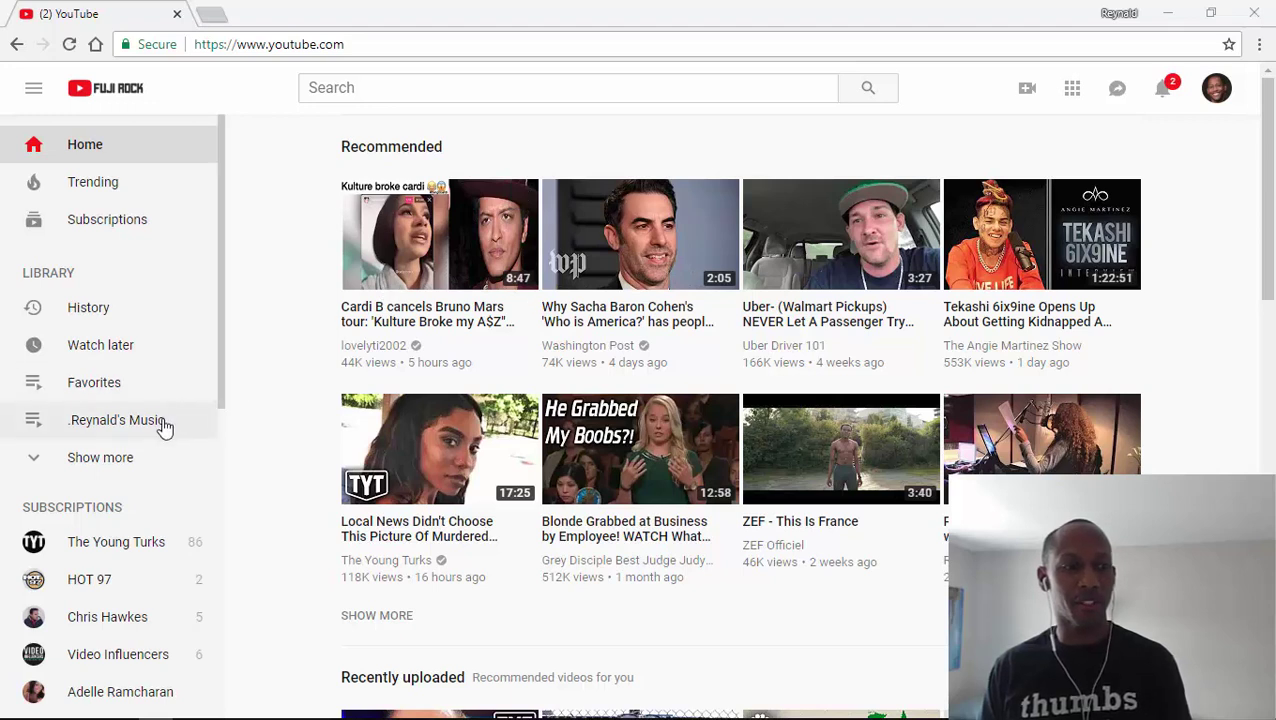
pyautogui.click(1213, 100)
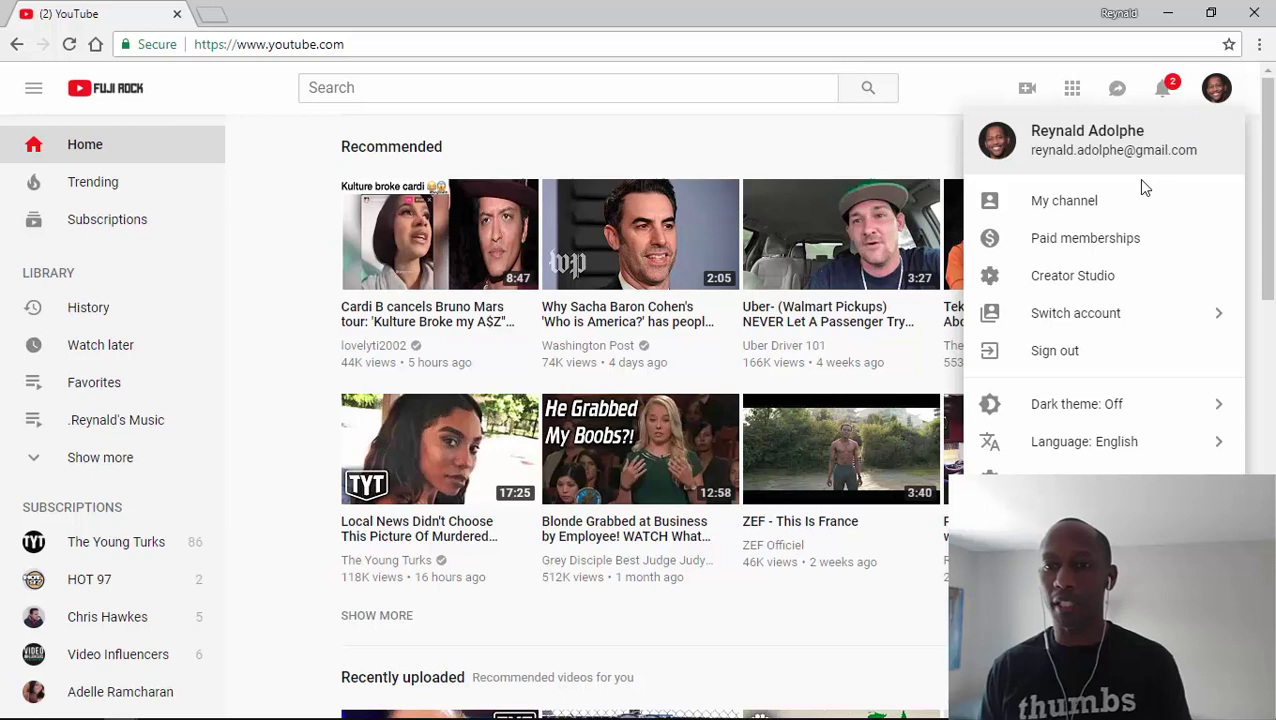
pyautogui.click(1077, 282)
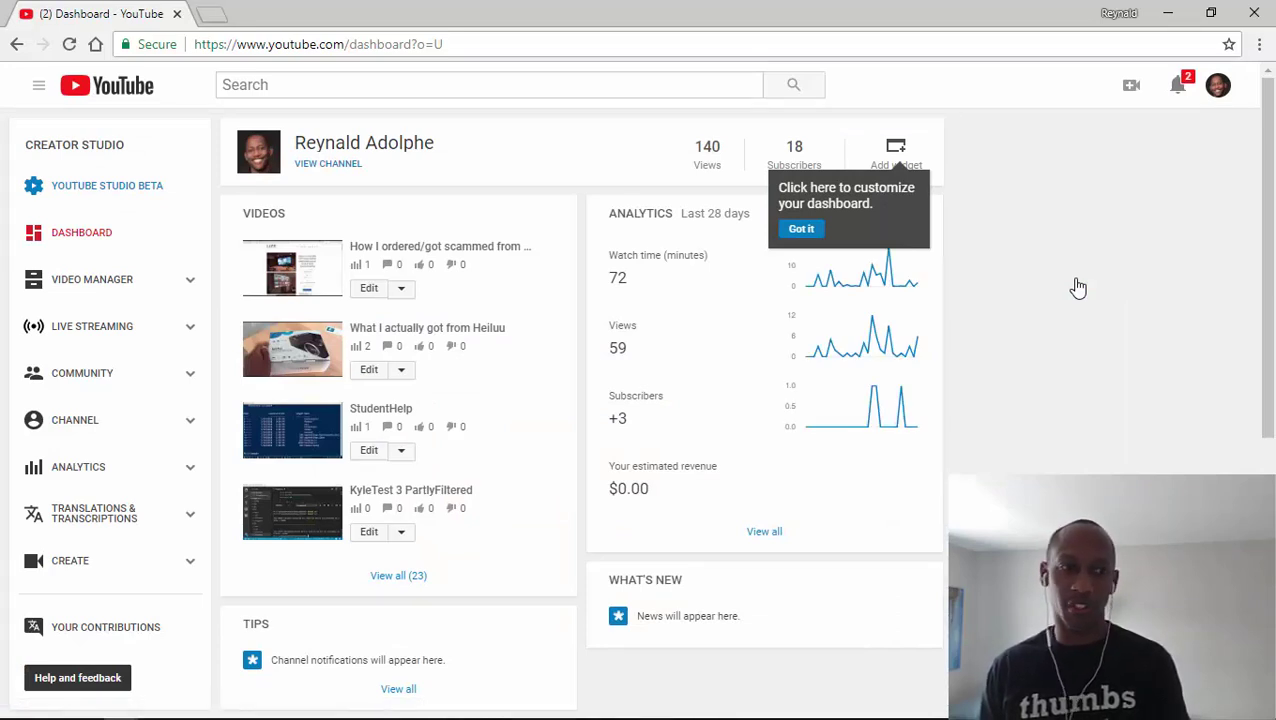
pyautogui.click(197, 288)
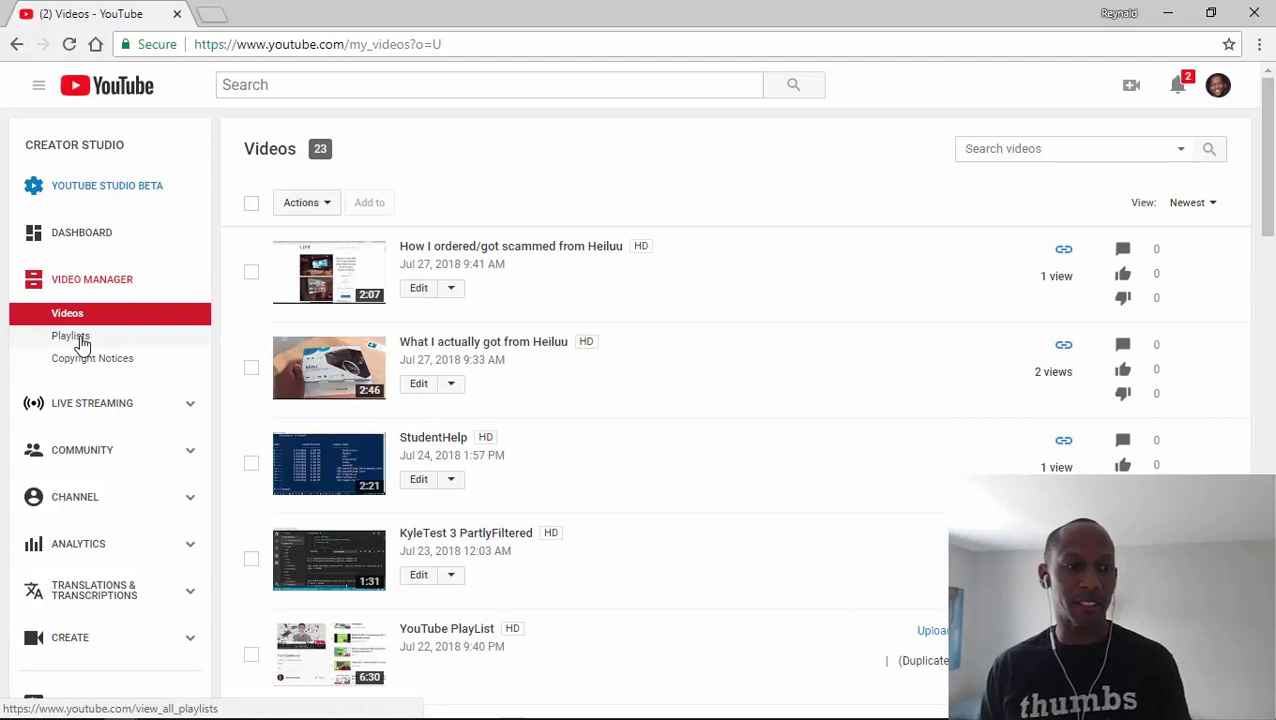
pyautogui.click(100, 342)
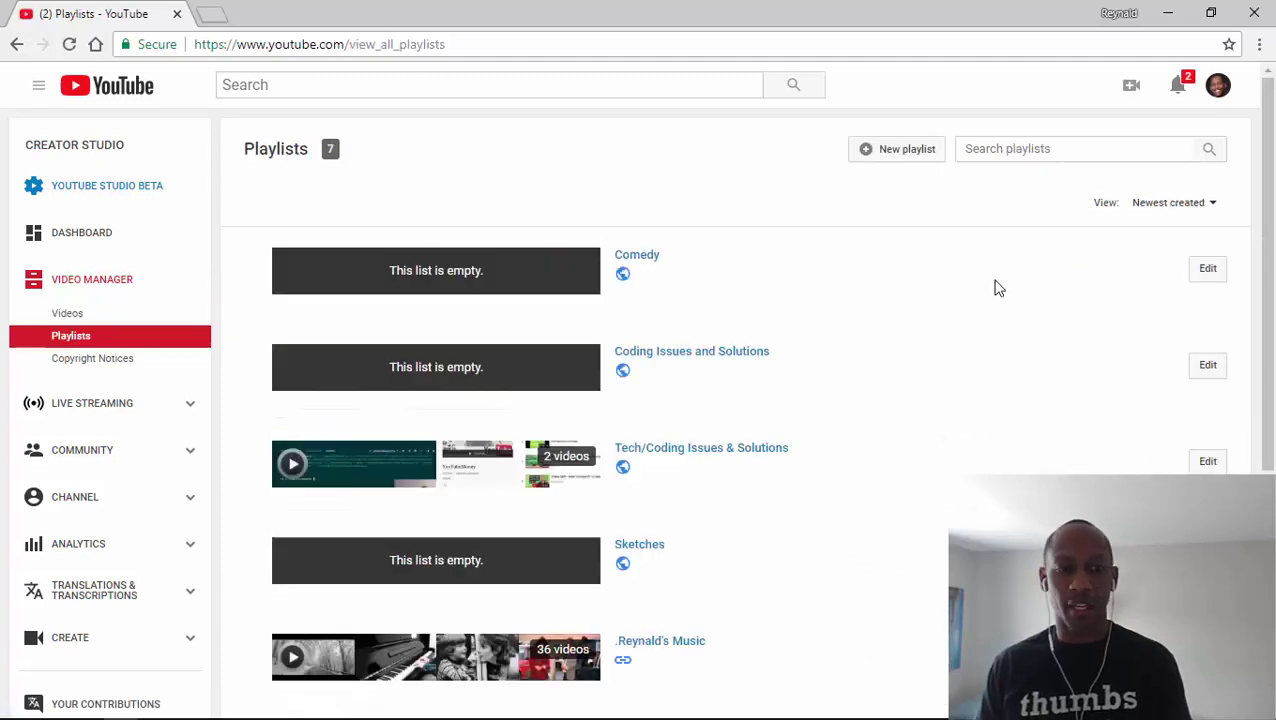
pyautogui.scroll(-2, 995, 288)
pyautogui.scroll(-1, 995, 288)
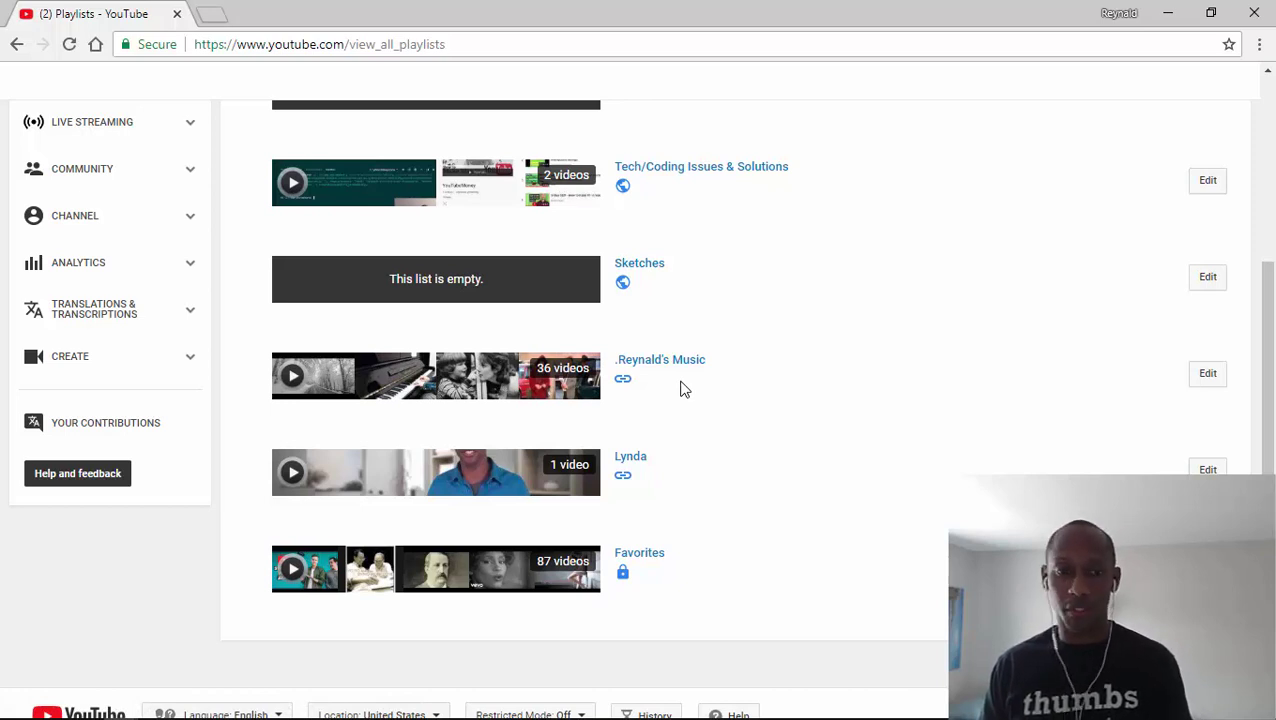
pyautogui.click(1210, 384)
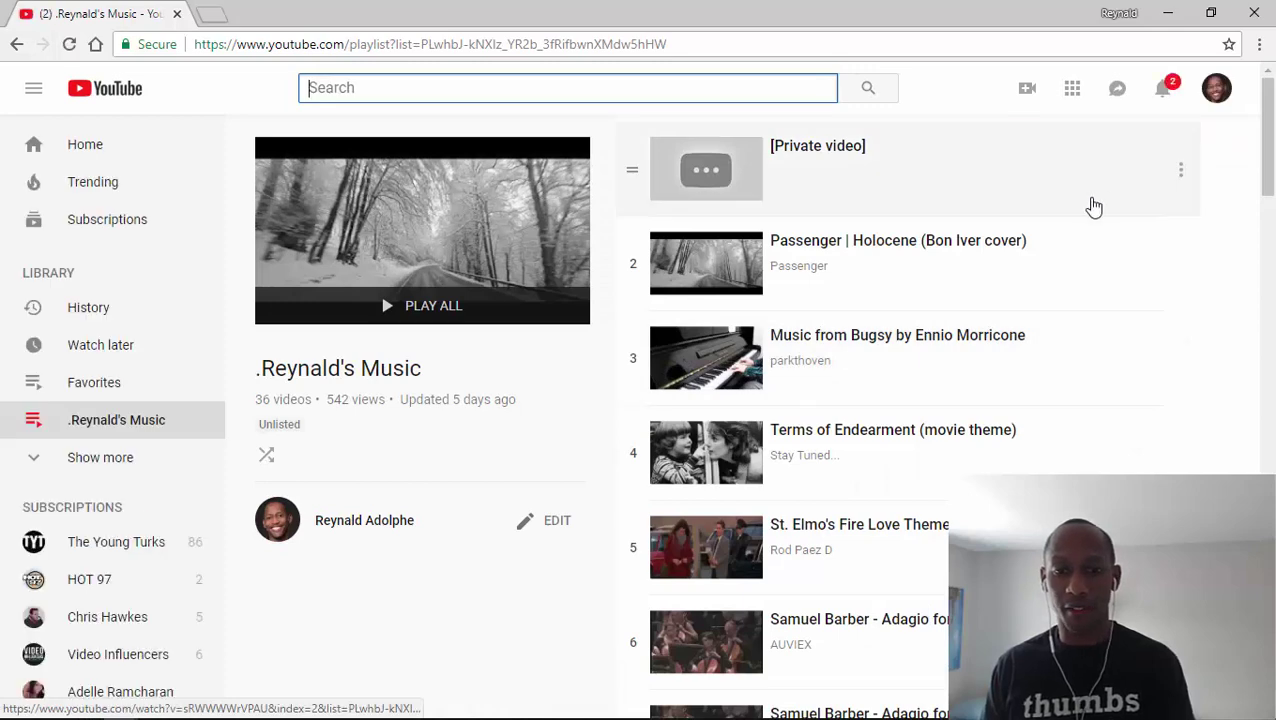
pyautogui.scroll(-2, 1090, 210)
pyautogui.scroll(-3, 1088, 248)
pyautogui.scroll(-3, 1085, 320)
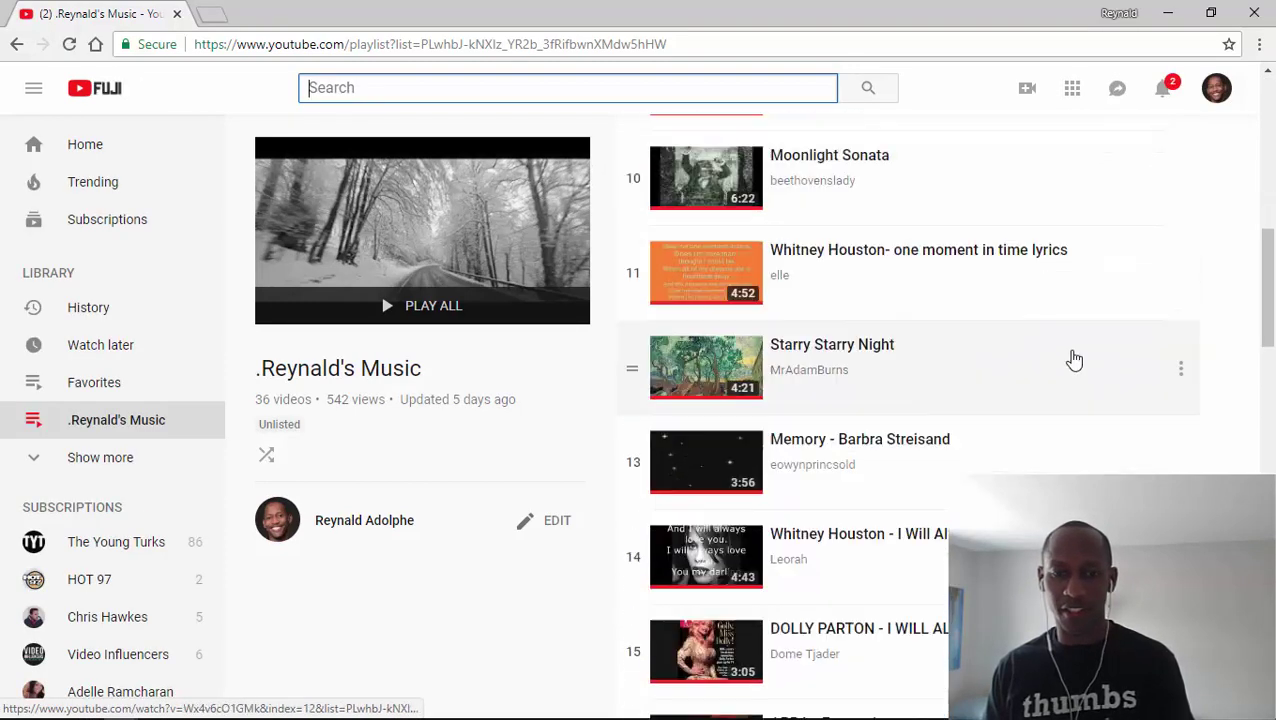
pyautogui.scroll(-1, 1068, 366)
pyautogui.scroll(3, 1065, 375)
pyautogui.scroll(3, 1066, 375)
pyautogui.scroll(3, 1068, 375)
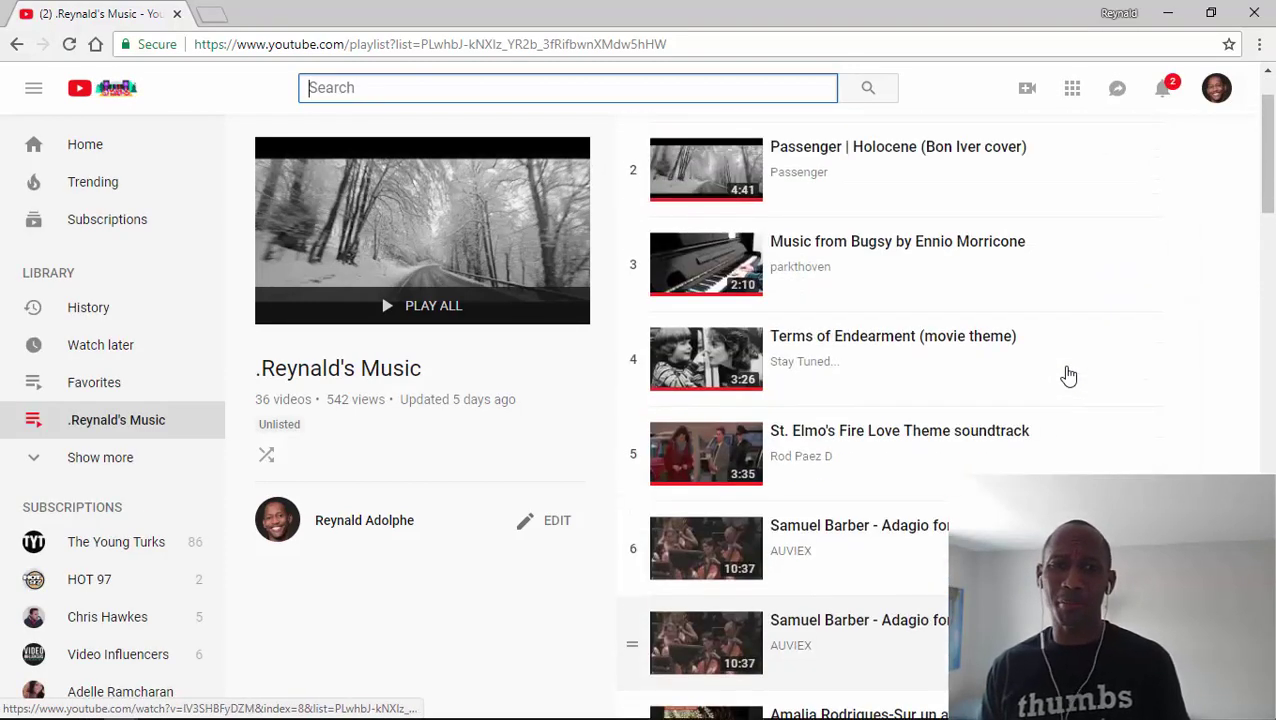
pyautogui.scroll(1, 1068, 375)
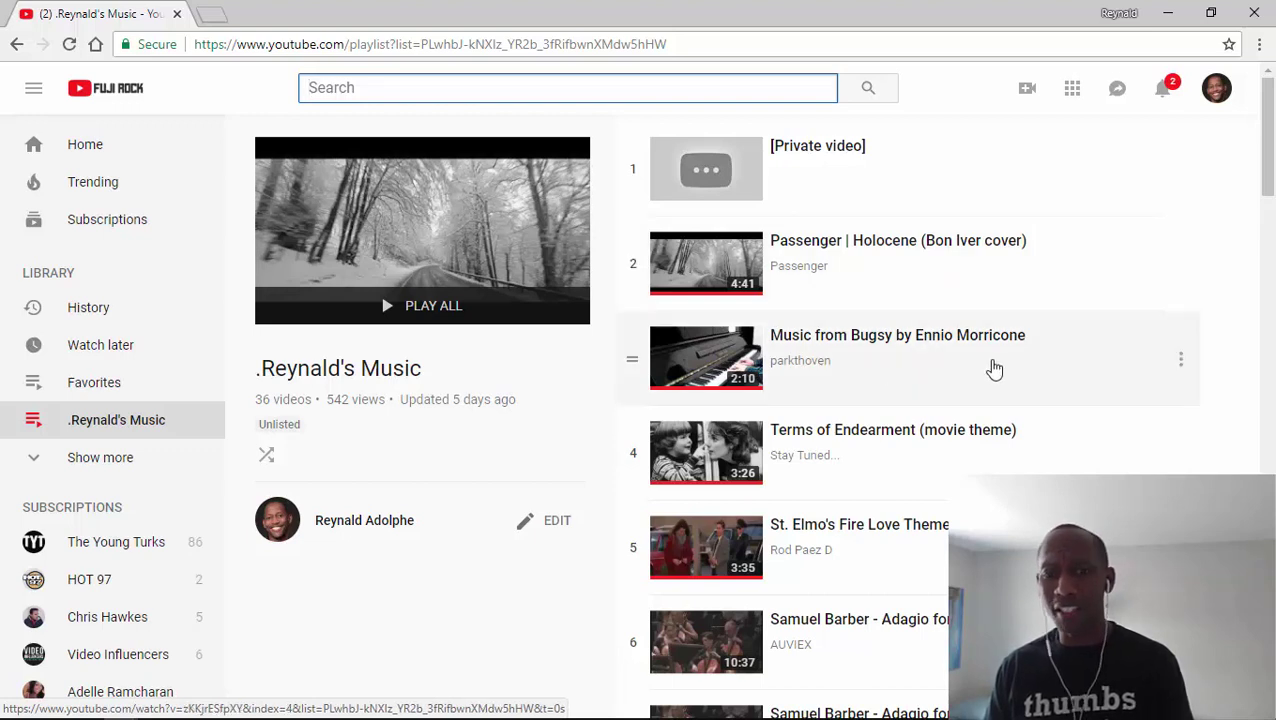
pyautogui.scroll(-2, 950, 368)
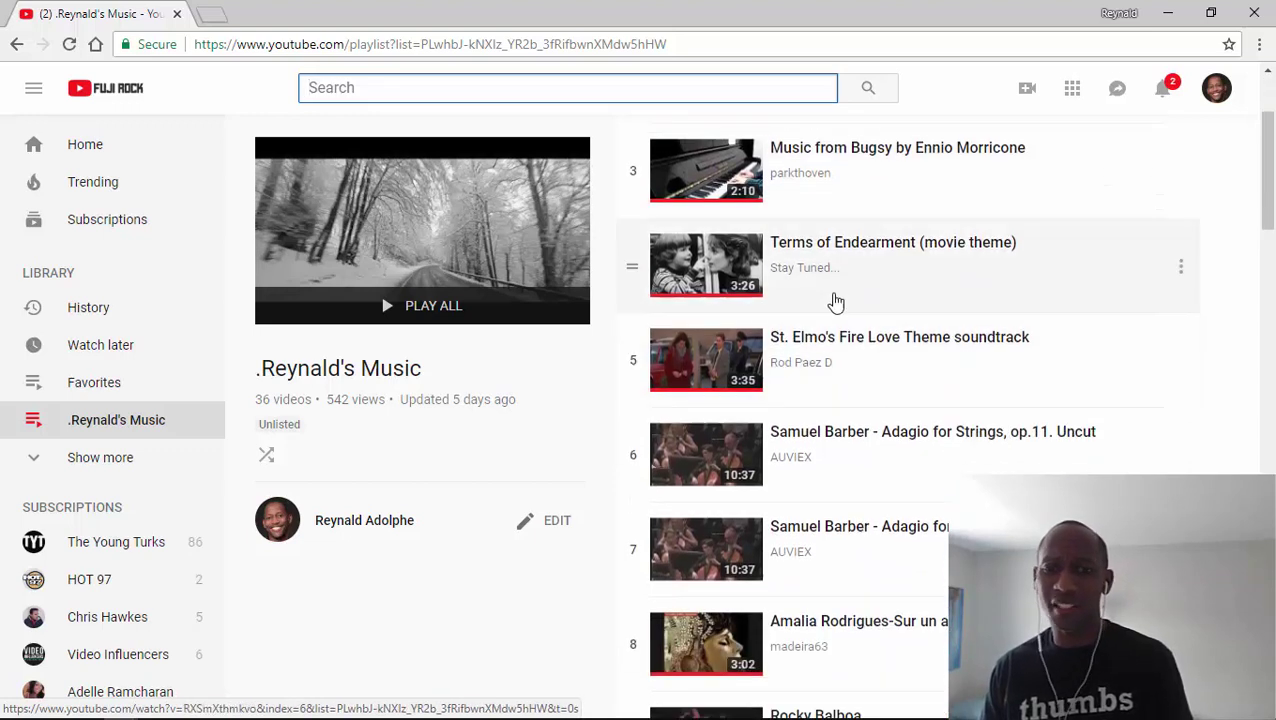
pyautogui.scroll(-2, 900, 320)
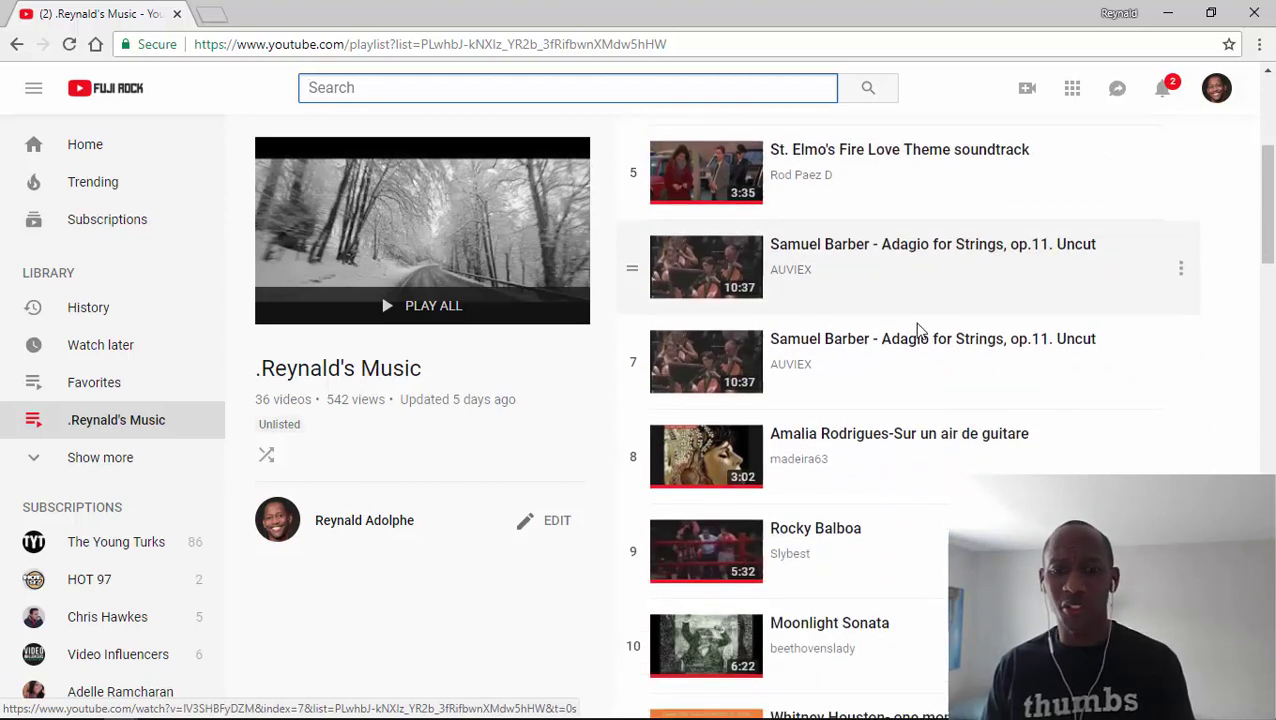
pyautogui.scroll(-2, 920, 455)
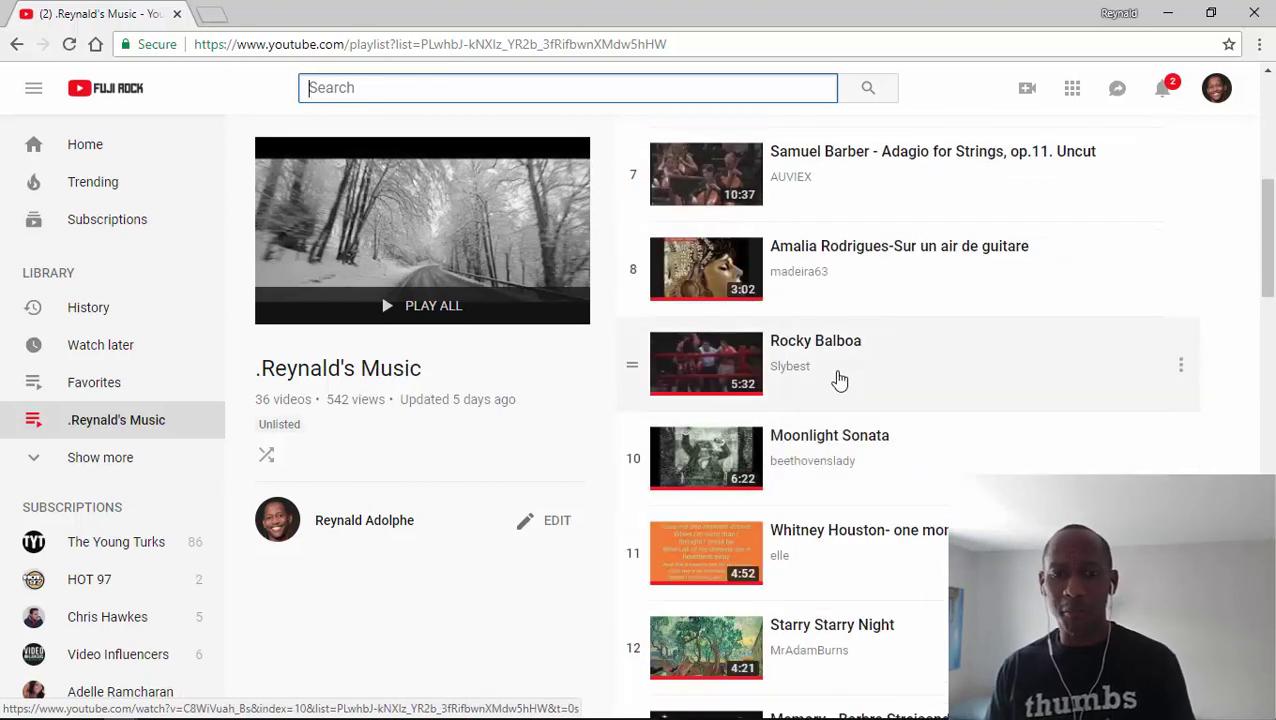
pyautogui.scroll(-2, 845, 378)
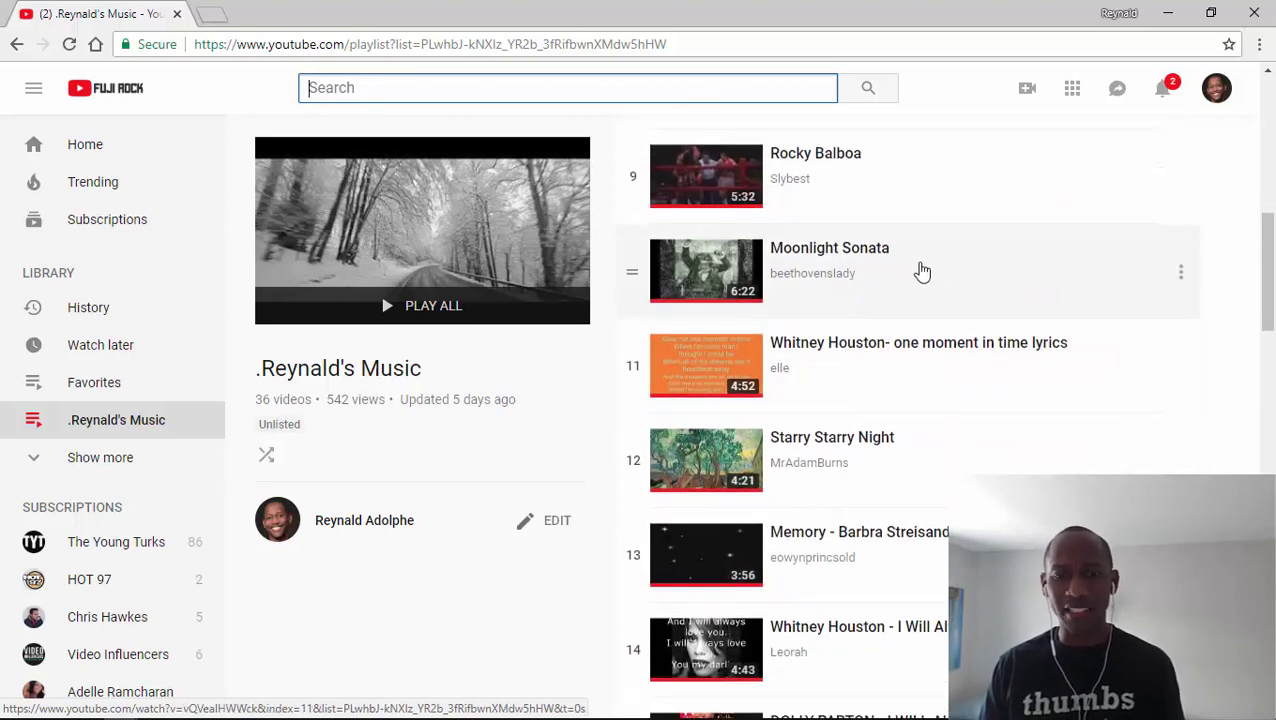
pyautogui.scroll(-1, 921, 271)
pyautogui.scroll(-2, 937, 273)
pyautogui.scroll(-2, 969, 345)
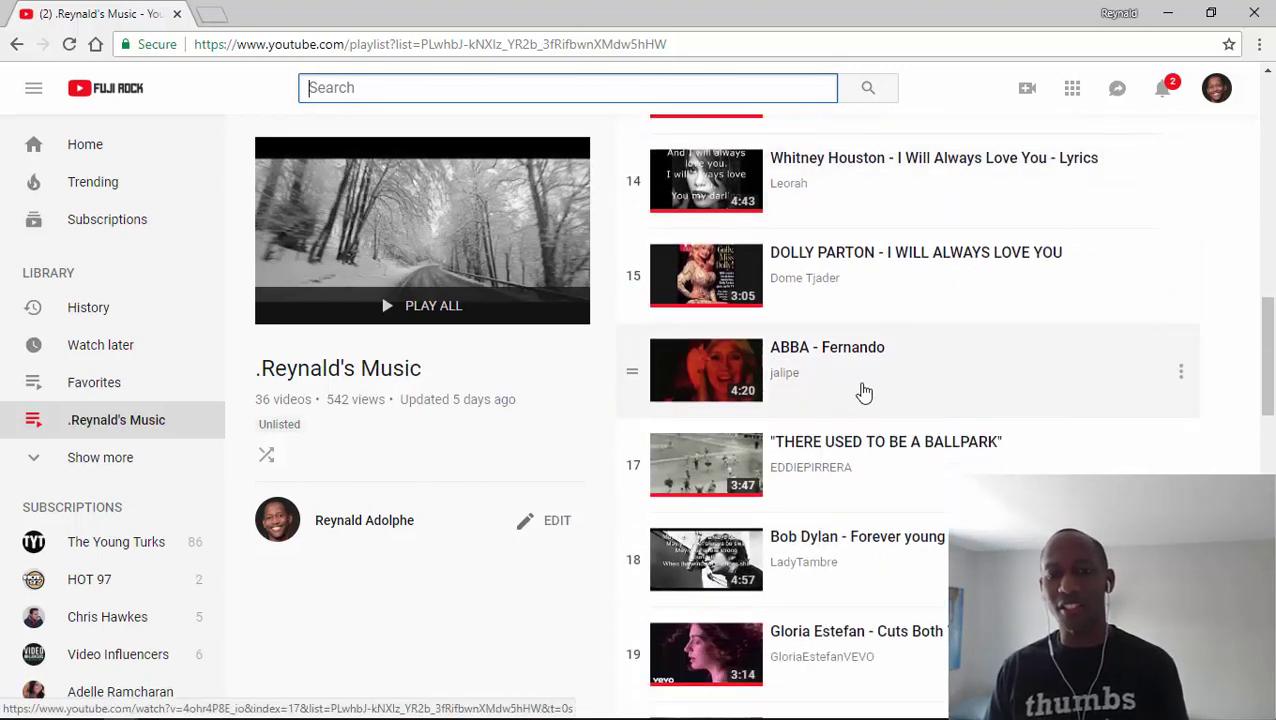
pyautogui.scroll(13, 862, 393)
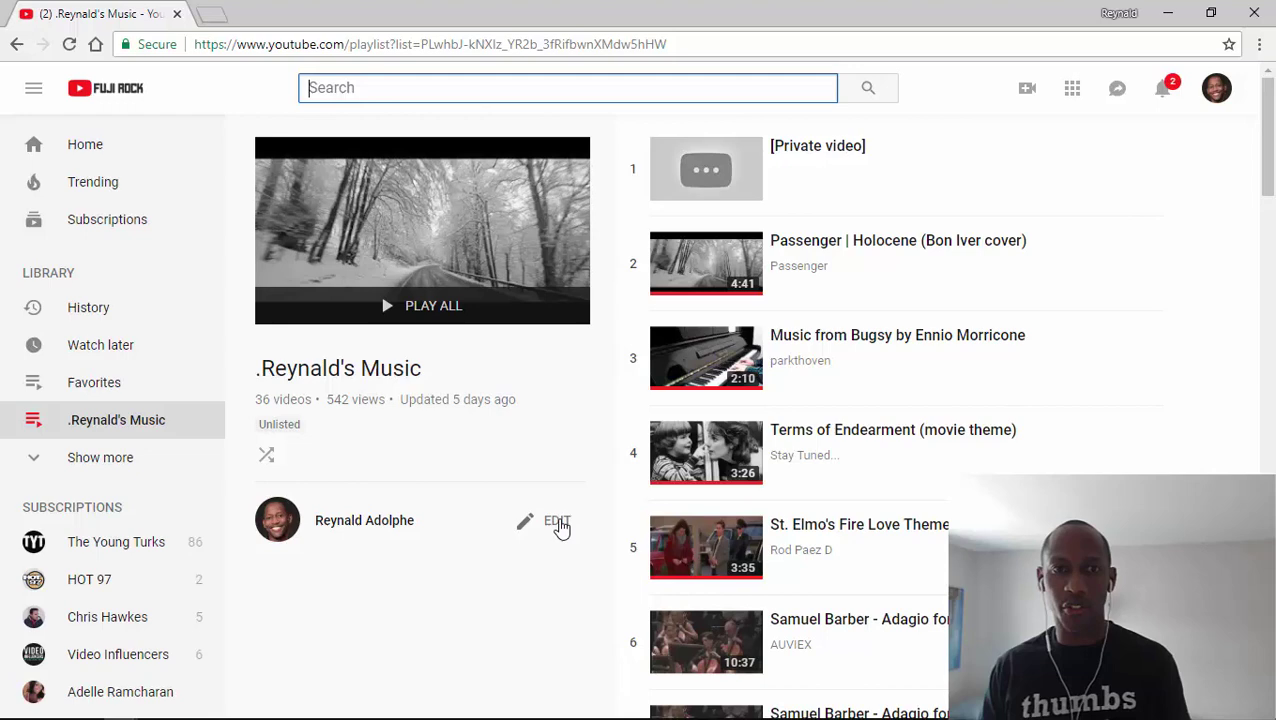
# Check .Reynald's Music's privacy, leave it Unlisted, and select the playlist's URL
pyautogui.click(561, 527)
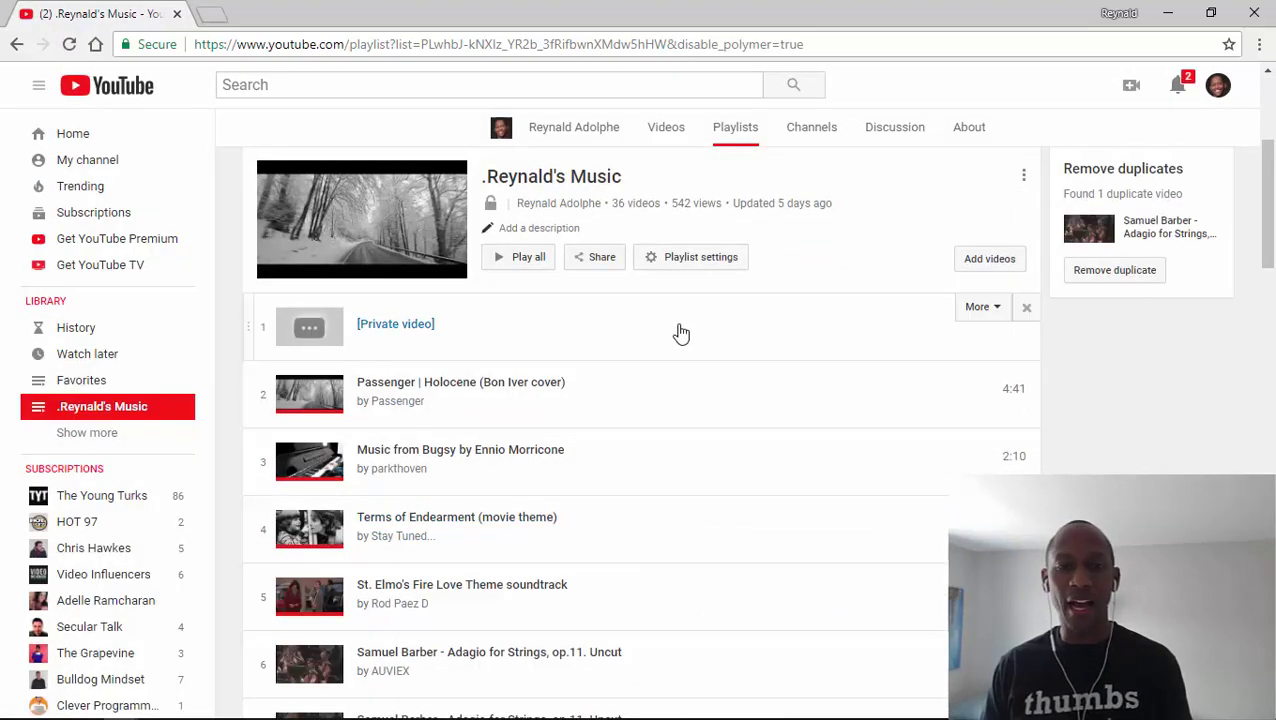
pyautogui.click(716, 265)
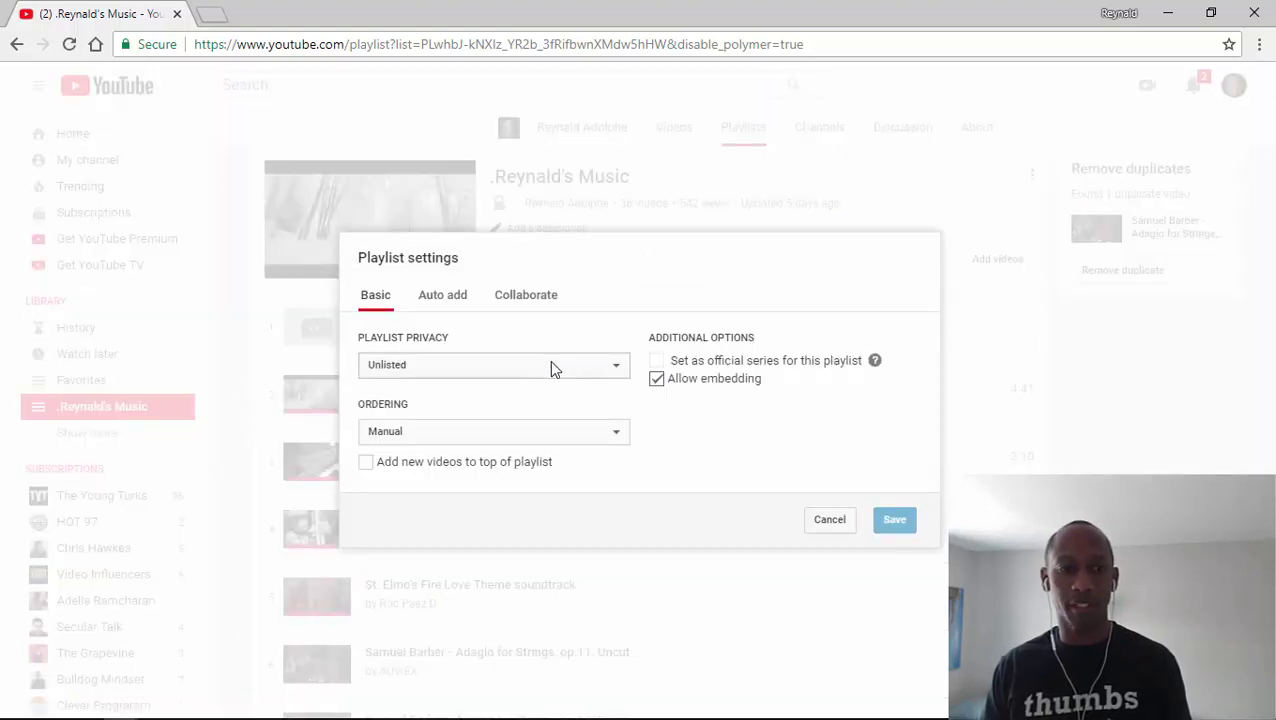
pyautogui.click(553, 368)
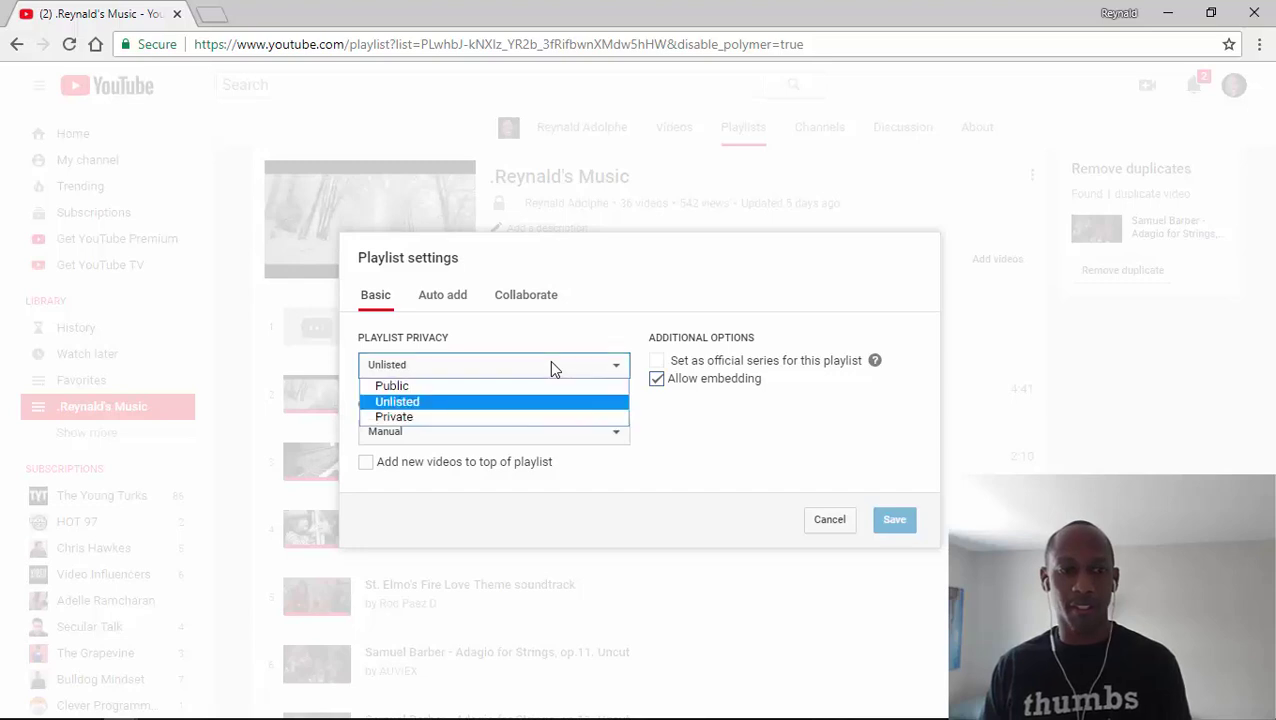
pyautogui.click(829, 527)
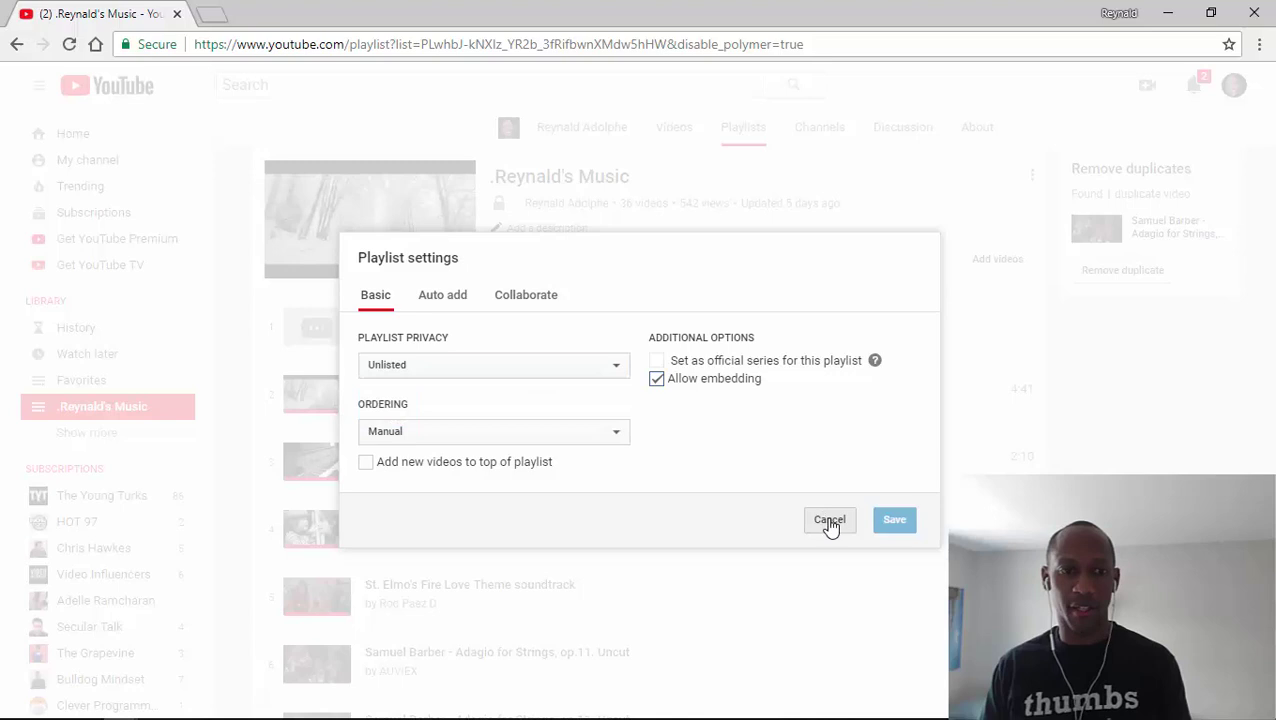
pyautogui.click(829, 521)
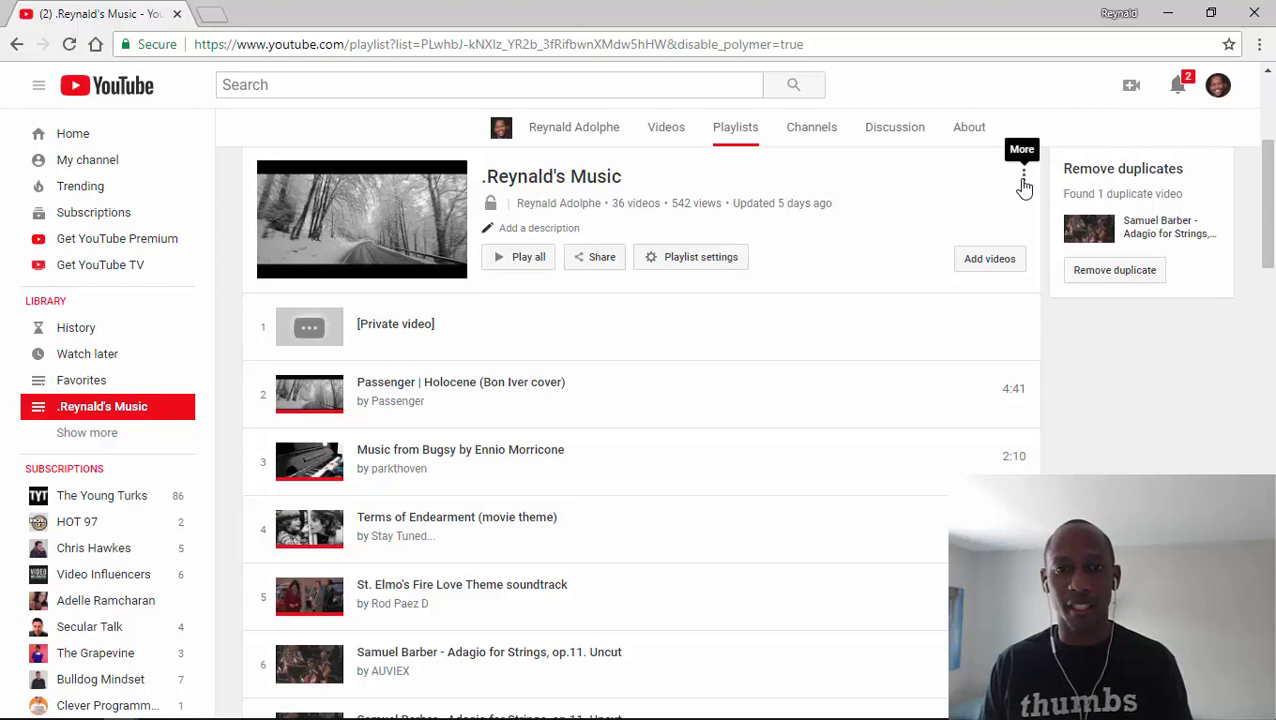
pyautogui.click(495, 46)
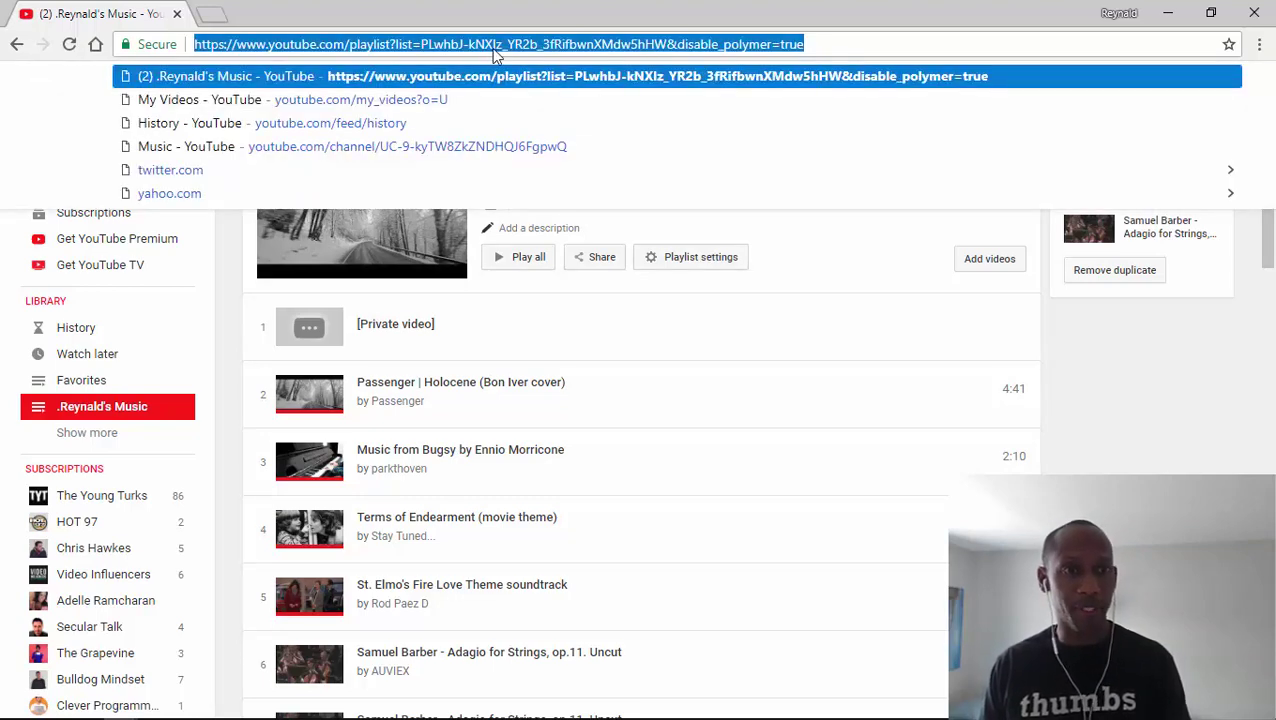
# Paste the .Reynald's Music playlist link into the Edge window's address bar and load it
pyautogui.click(853, 258)
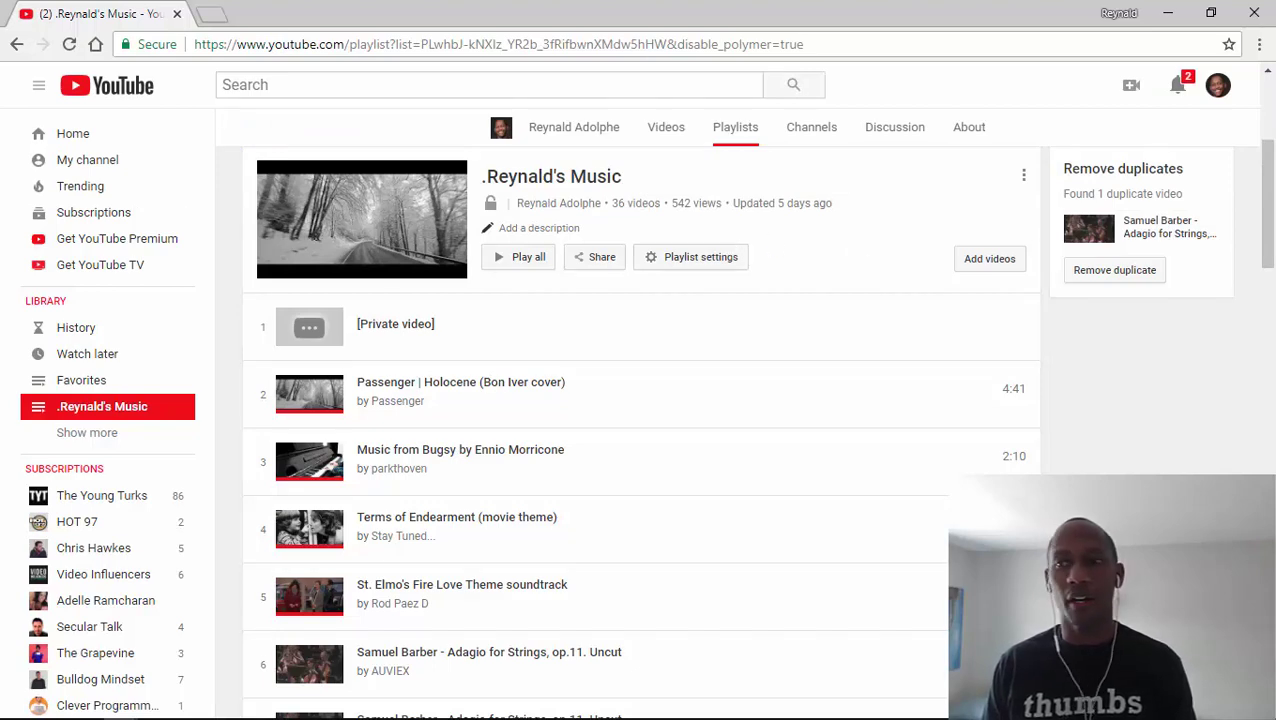
pyautogui.moveTo(1275, 262); pyautogui.dragTo(710, 20)
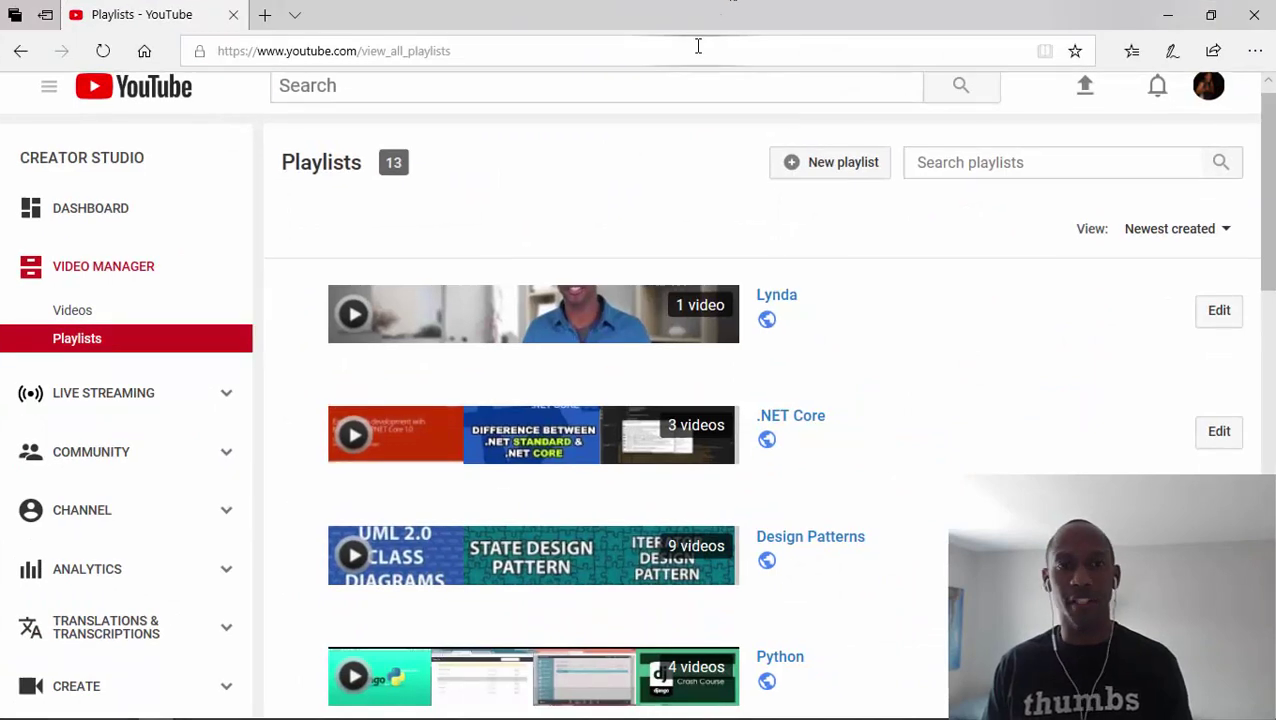
pyautogui.scroll(1, 852, 358)
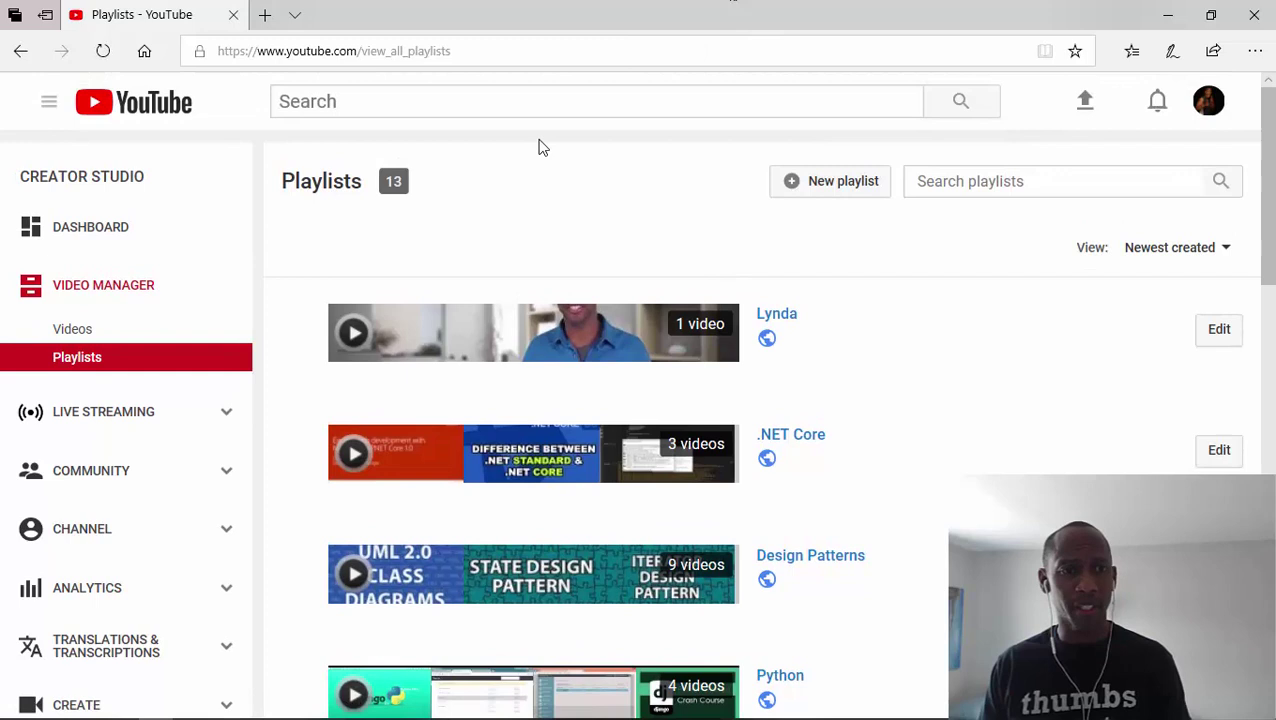
pyautogui.click(530, 54)
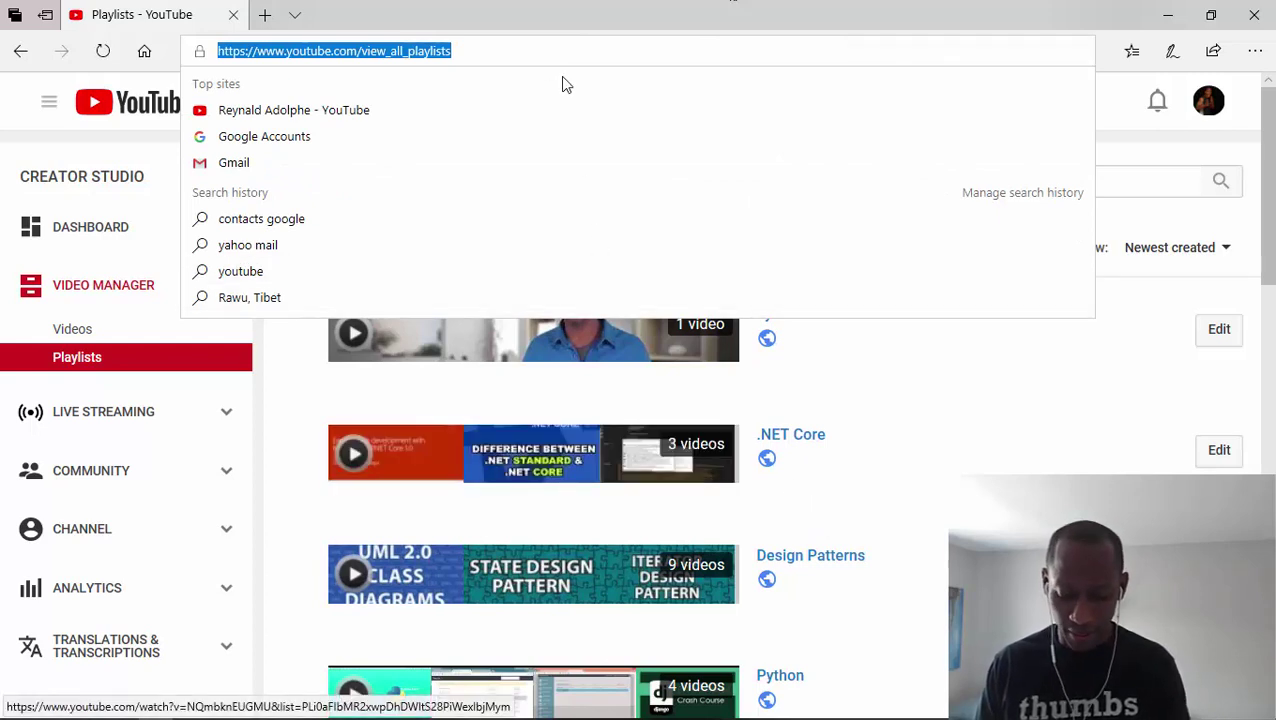
pyautogui.write('https://www.youtube.com/playlist?list=PLwhbJ-kNXIz_YR2b_3fRifbwnXMdw5hHW&disable_polymer=true')
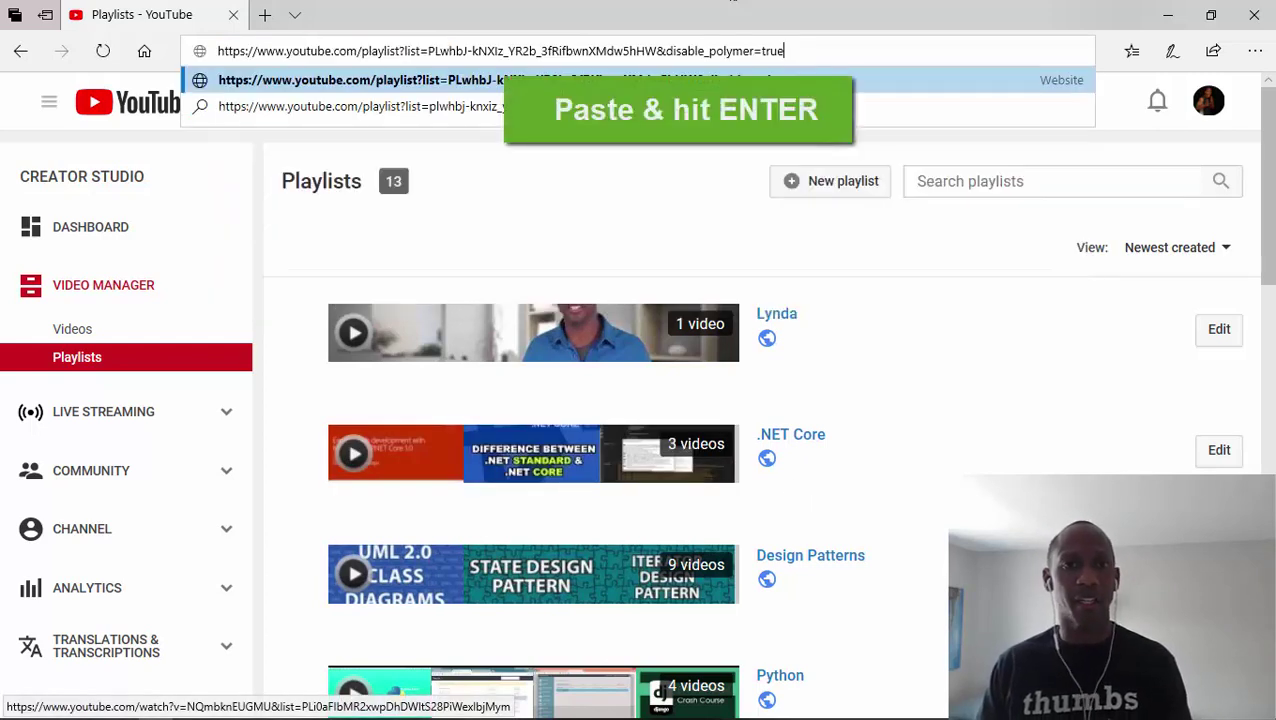
pyautogui.press('Return')
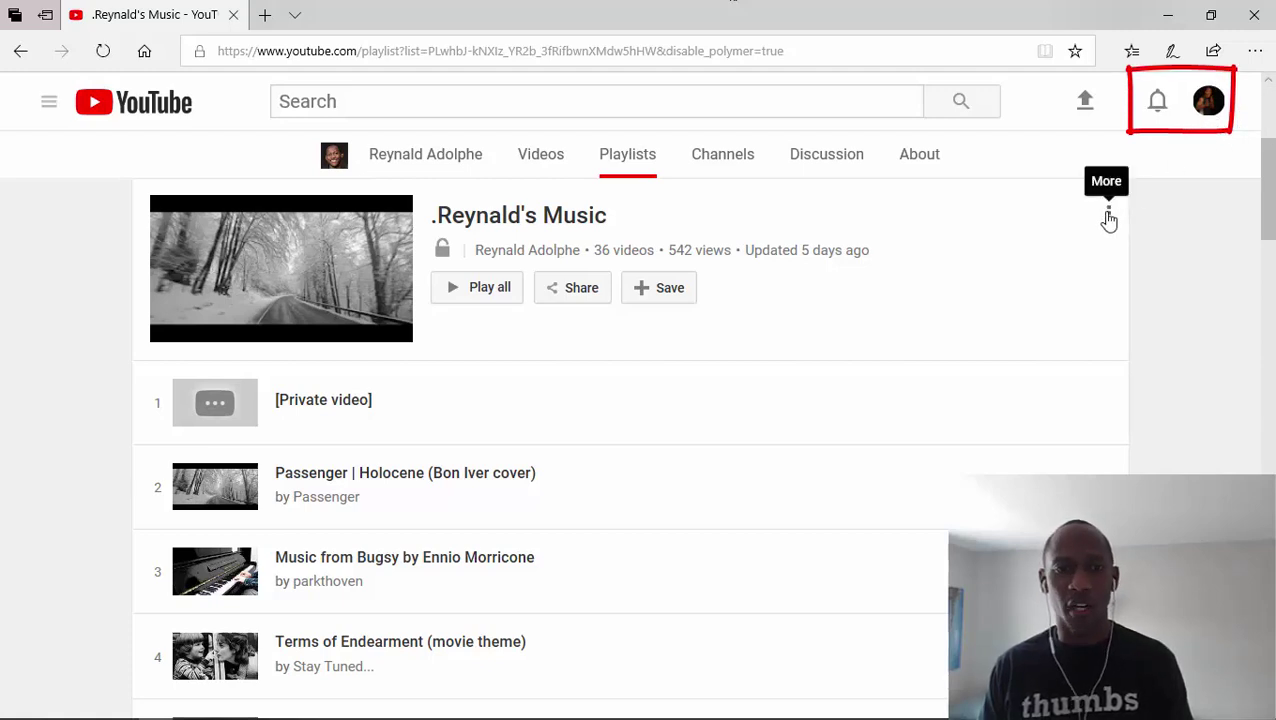
# Add all .Reynald's Music videos to a new public playlist named .Sky Taylor's Music
pyautogui.click(1108, 215)
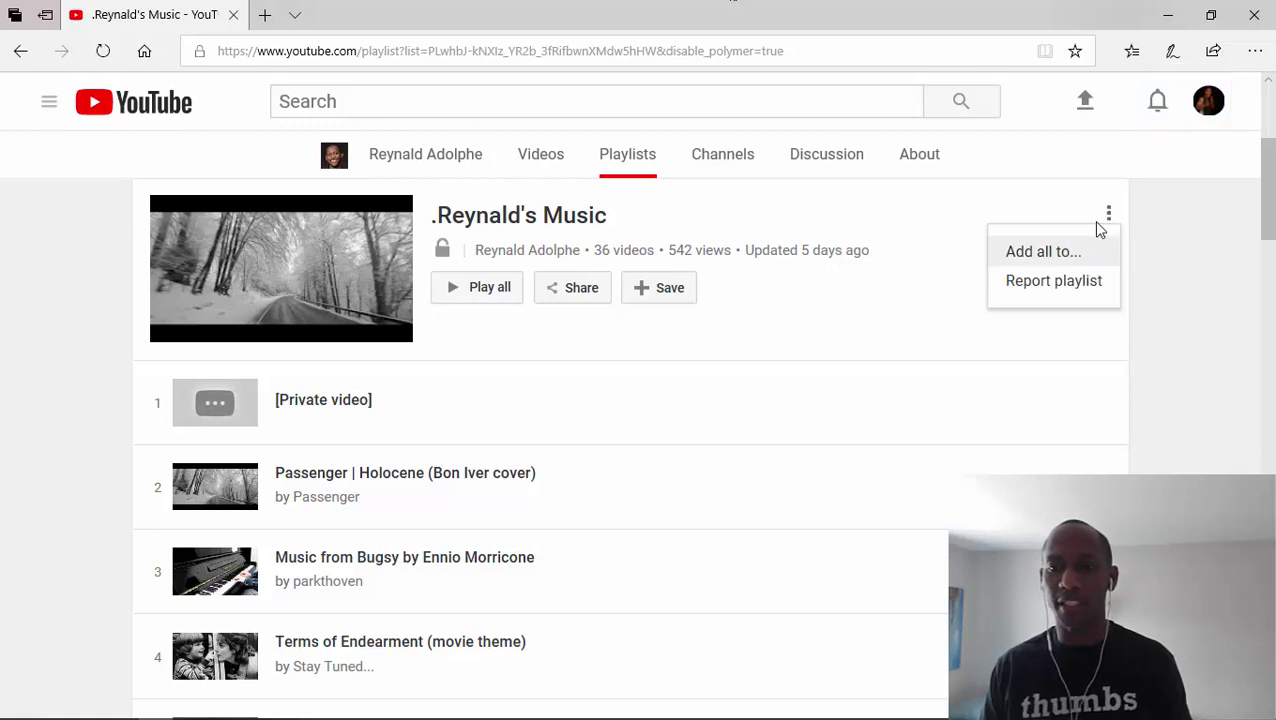
pyautogui.click(1064, 252)
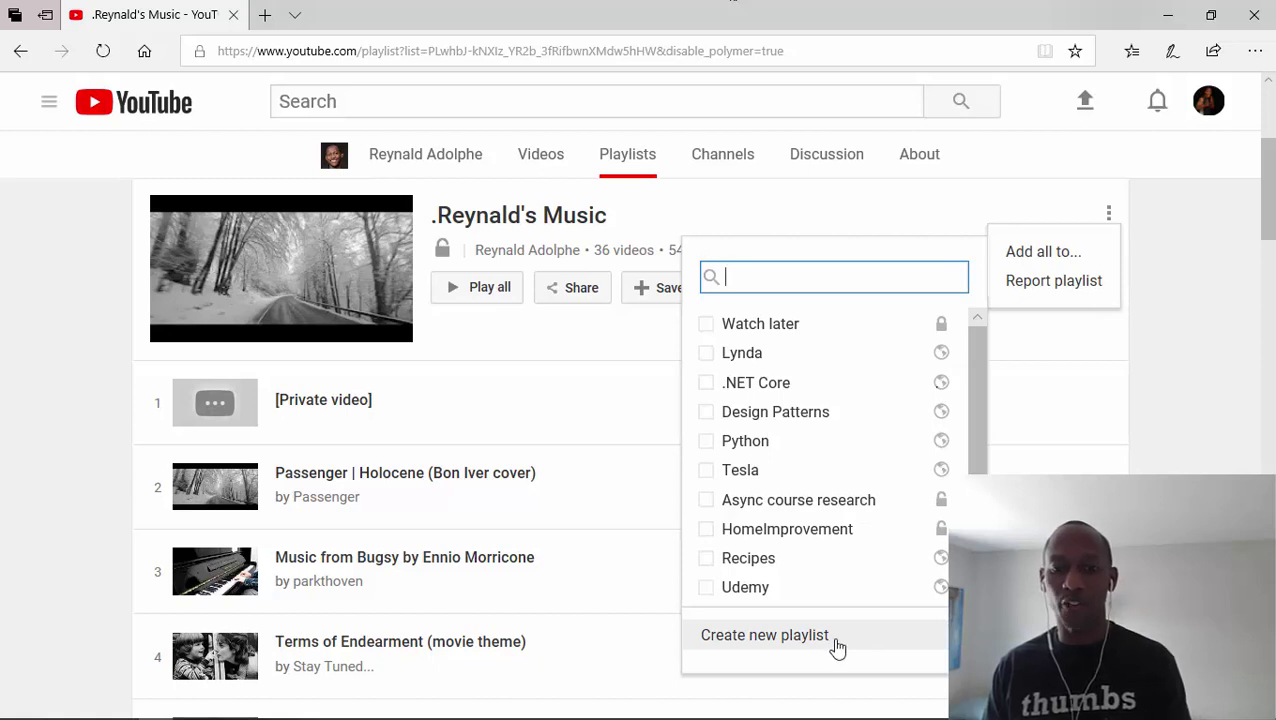
pyautogui.scroll(-2, 855, 425)
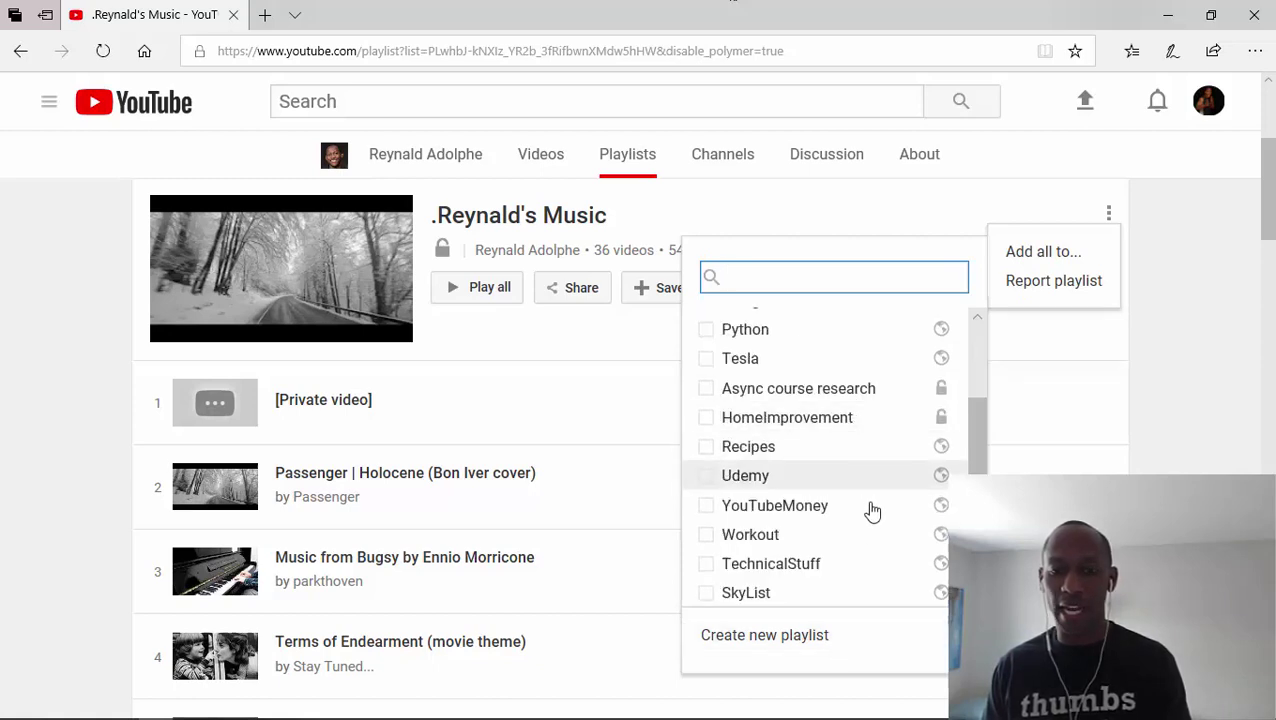
pyautogui.scroll(2, 866, 495)
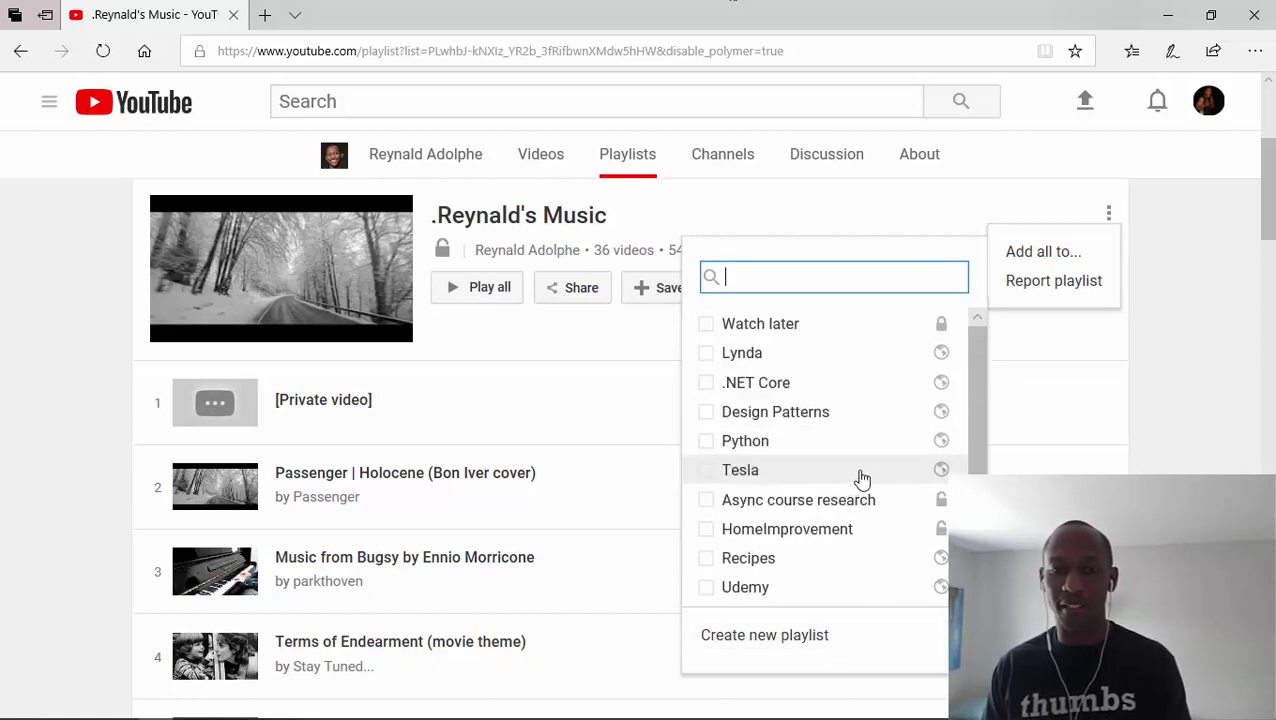
pyautogui.click(818, 645)
pyautogui.write('.Sky')
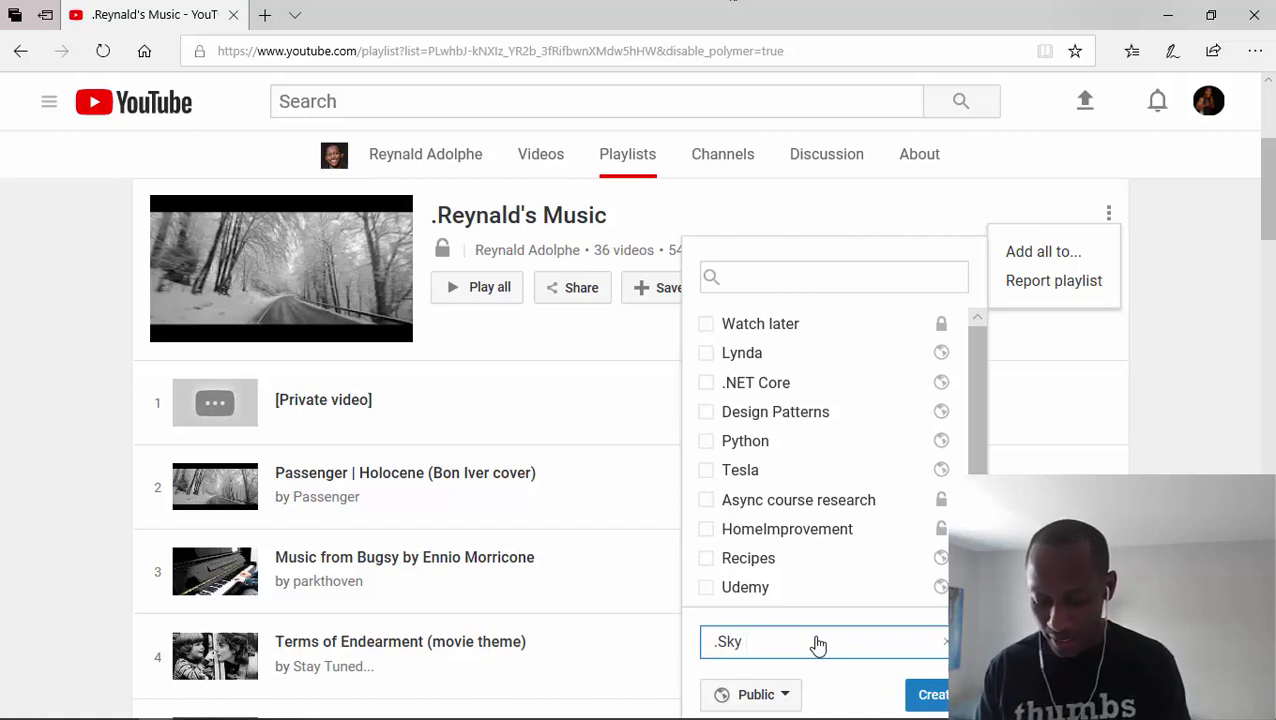
pyautogui.write("Taylor's")
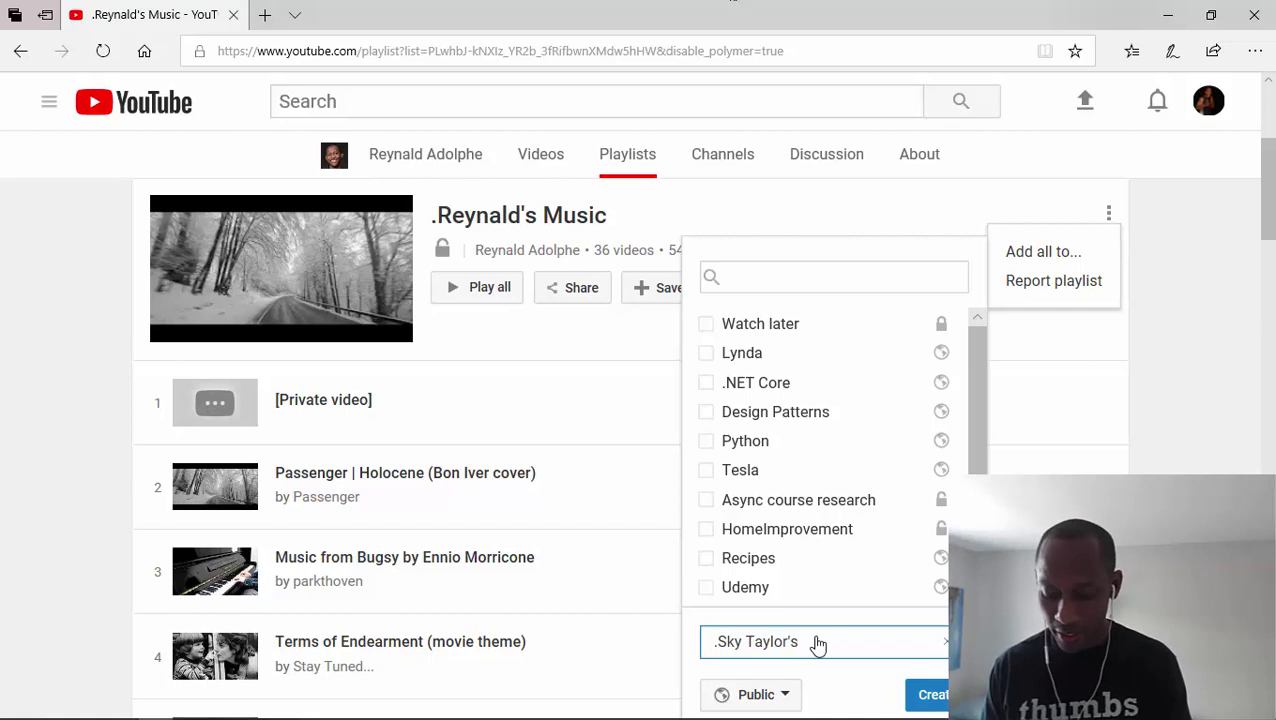
pyautogui.write('Music')
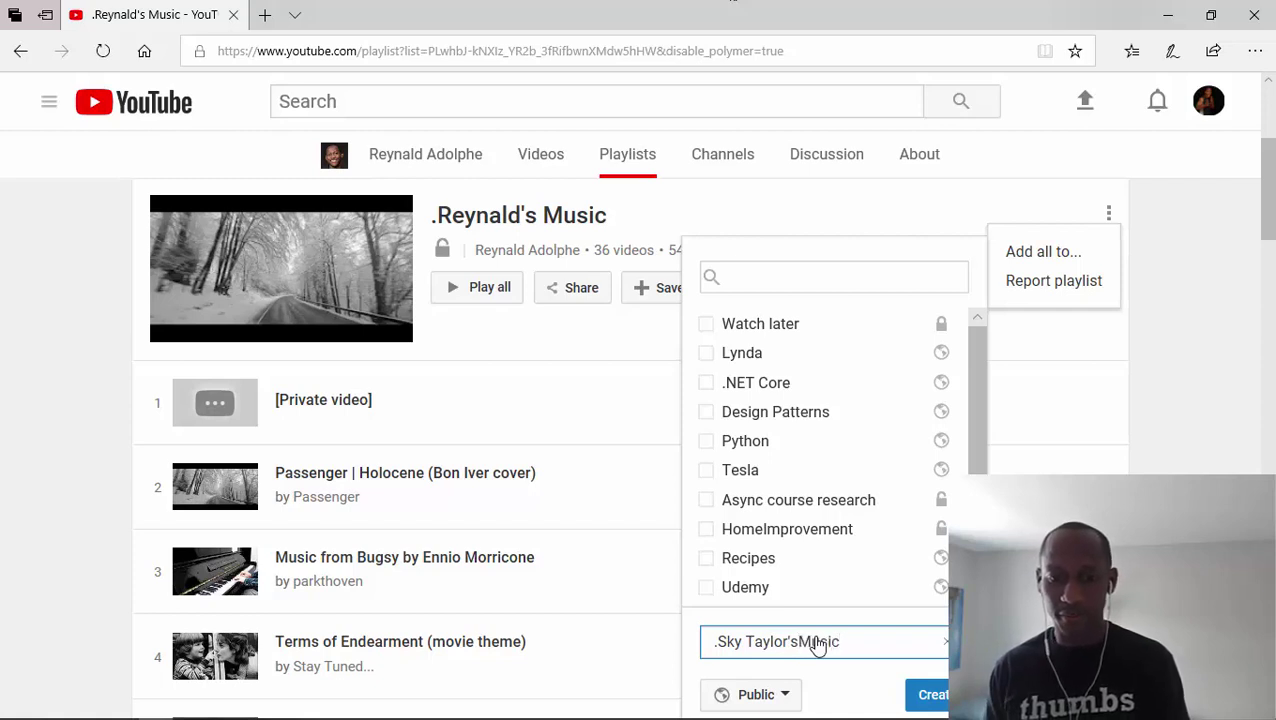
pyautogui.click(800, 642)
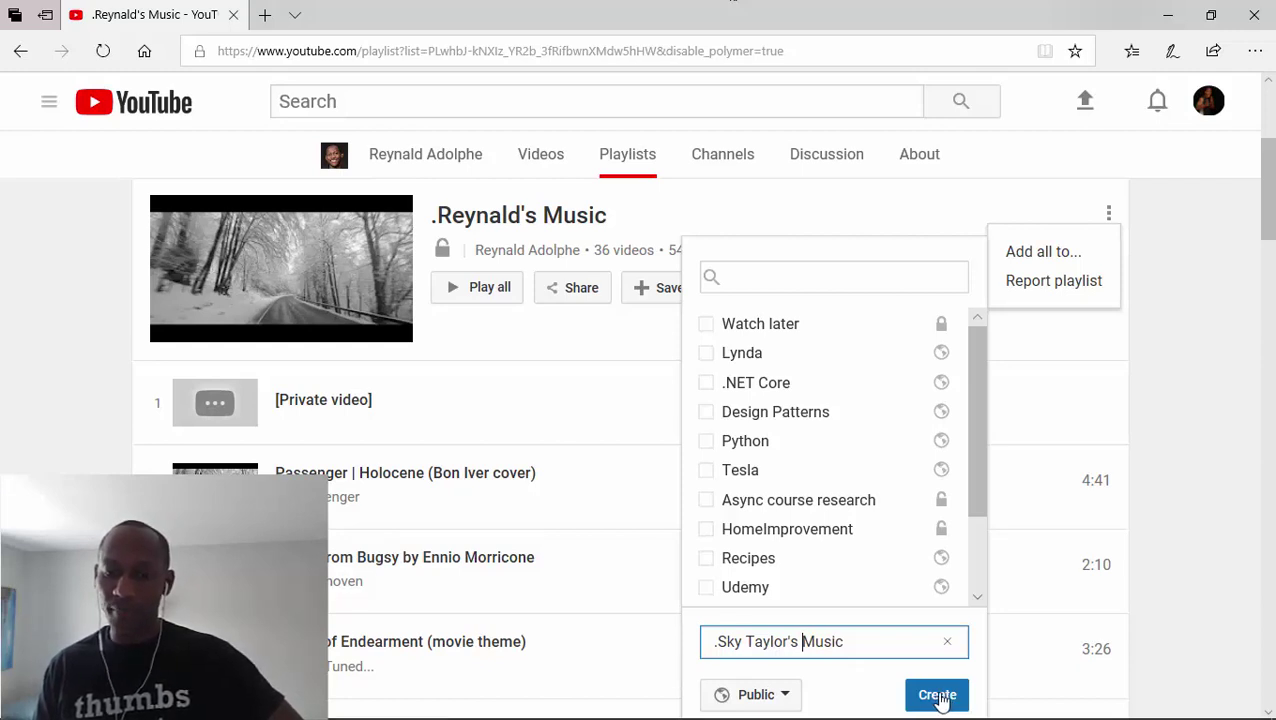
pyautogui.click(936, 695)
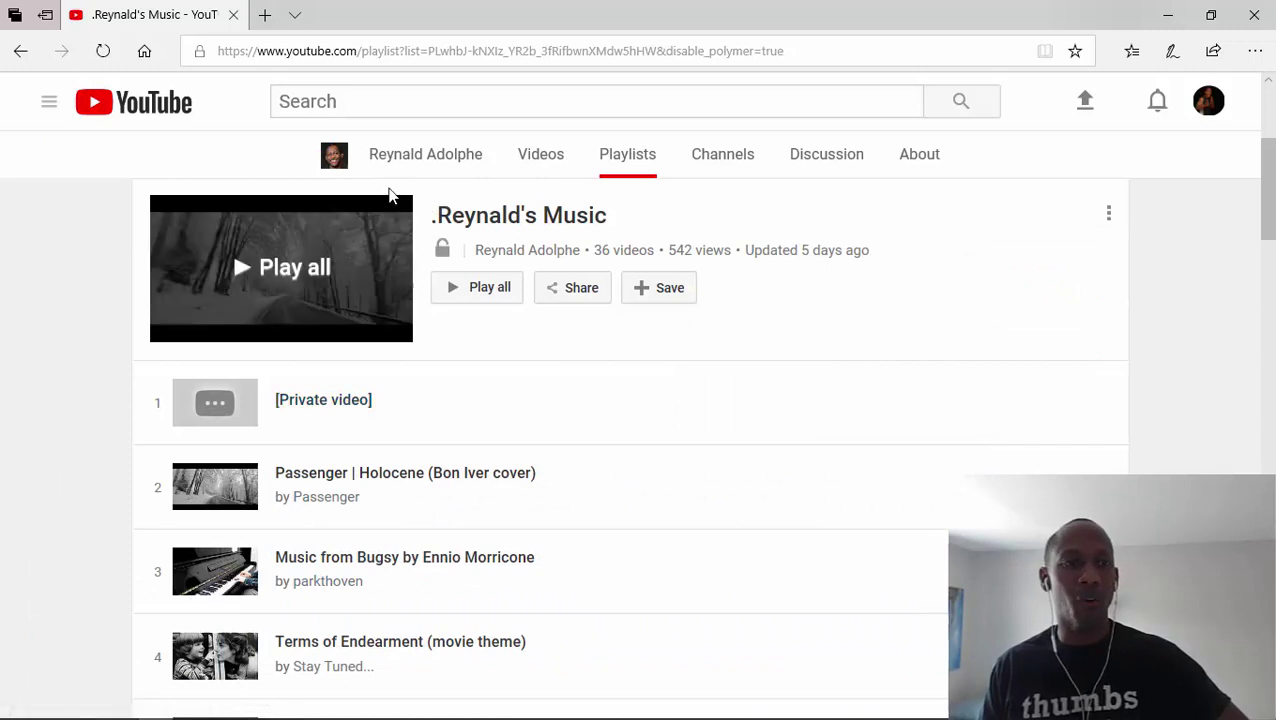
# Trim the address to youtube.com to return to the YouTube home page
pyautogui.click(362, 52)
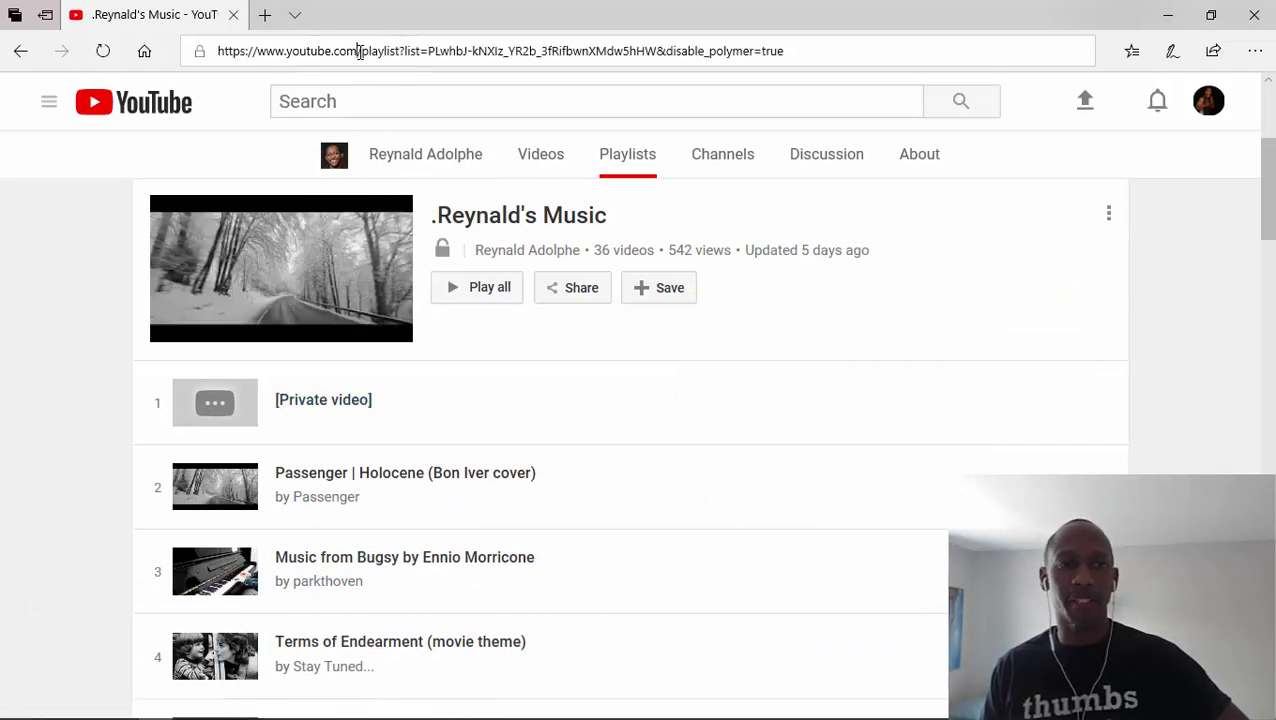
pyautogui.click(359, 52)
pyautogui.hotkey('shift', 'End')
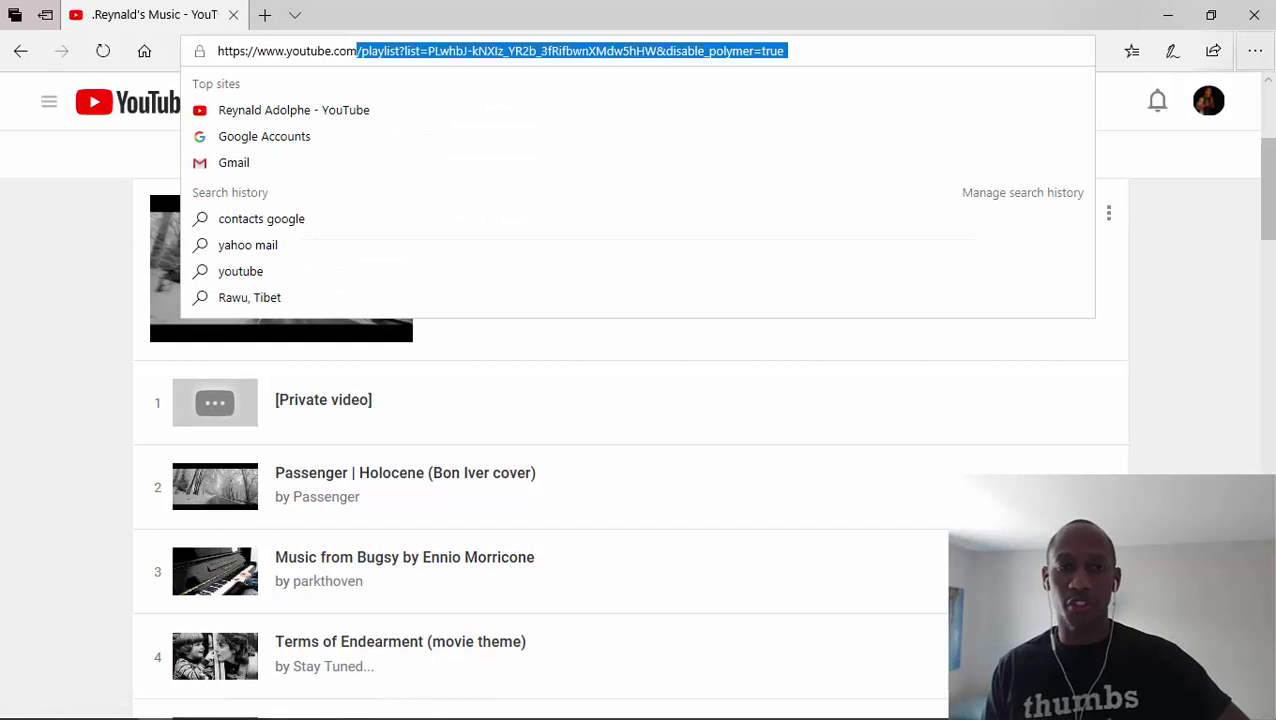
pyautogui.press('Delete')
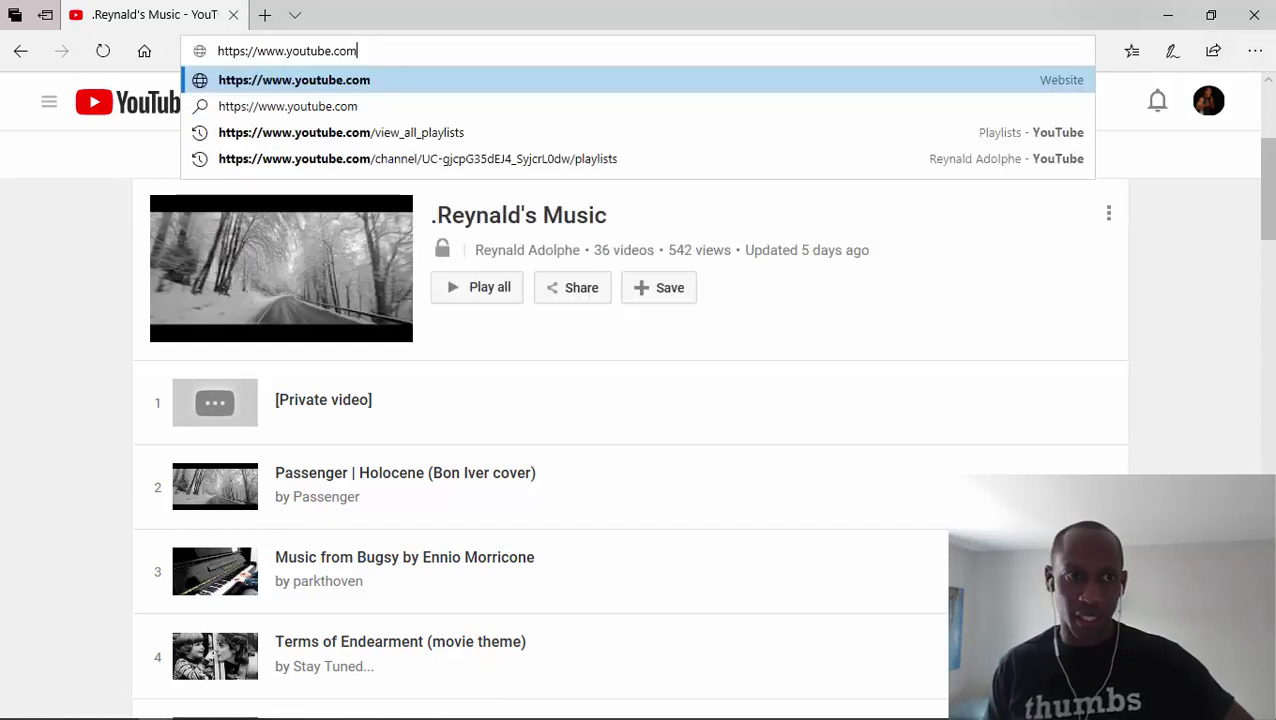
pyautogui.press('Return')
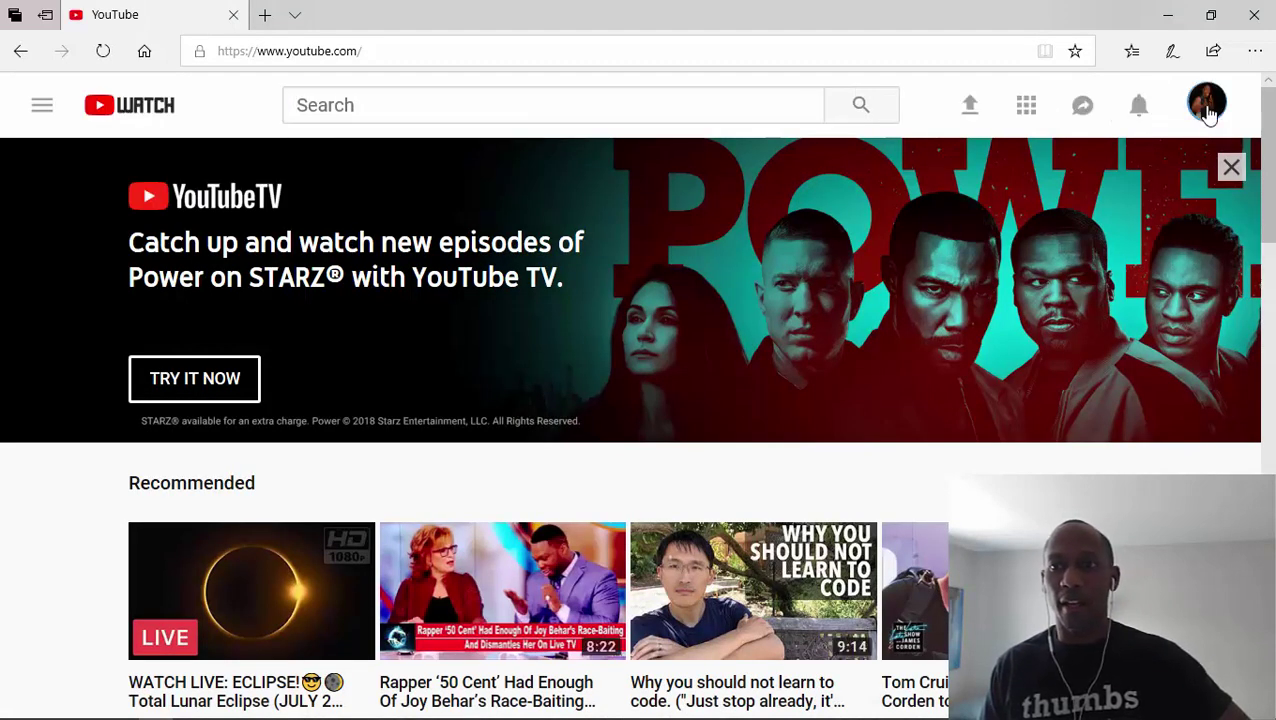
# Open the Sky Taylor channel's Creator Studio playlist list via Video Manager
pyautogui.click(1208, 108)
pyautogui.click(955, 296)
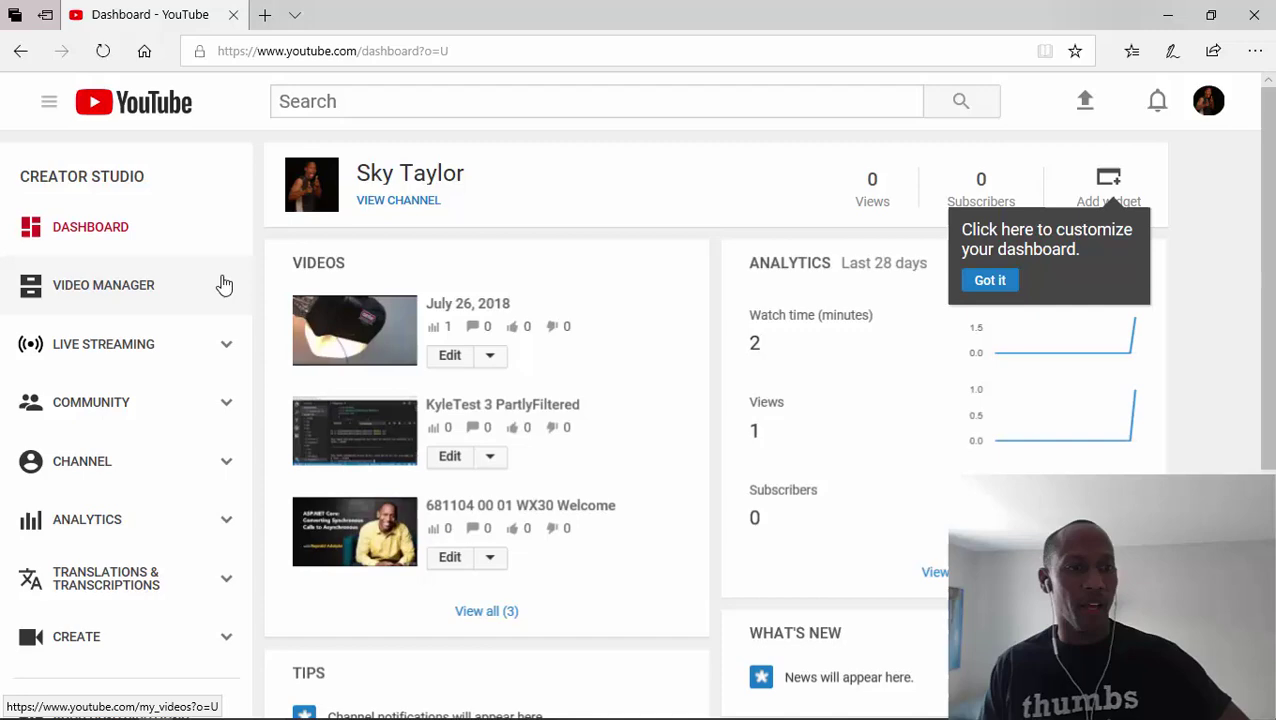
pyautogui.click(222, 286)
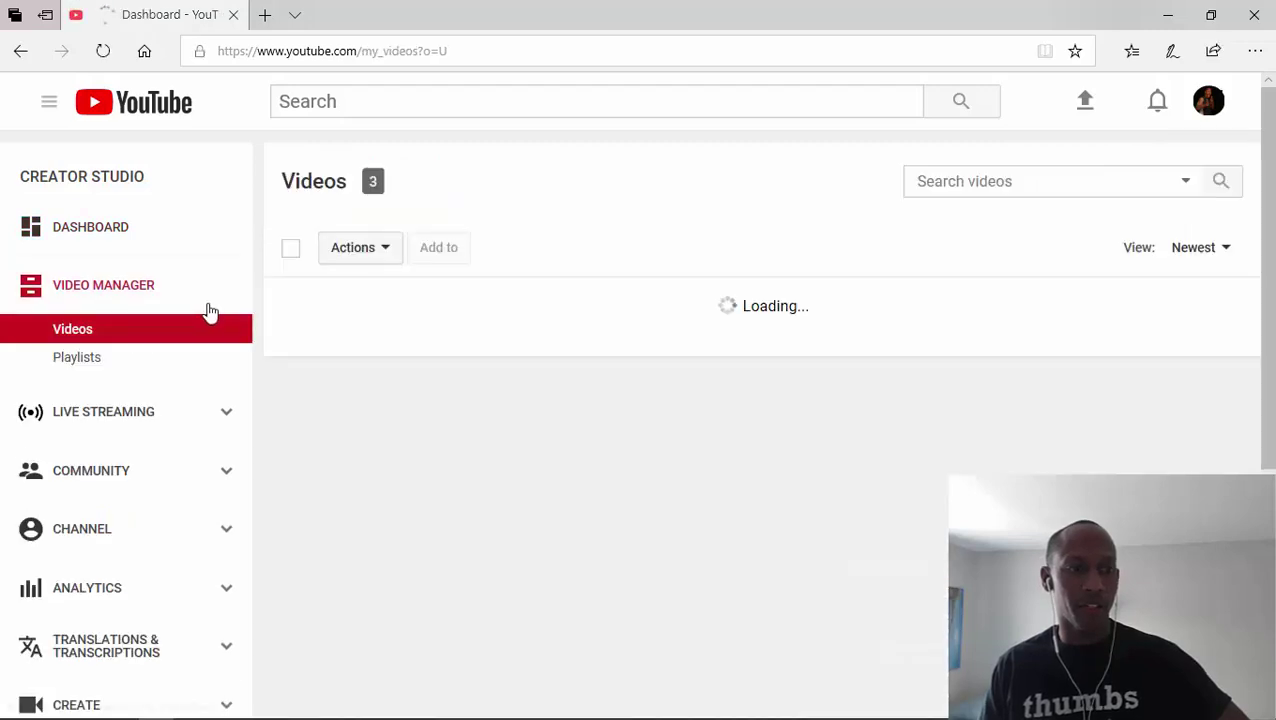
pyautogui.click(80, 357)
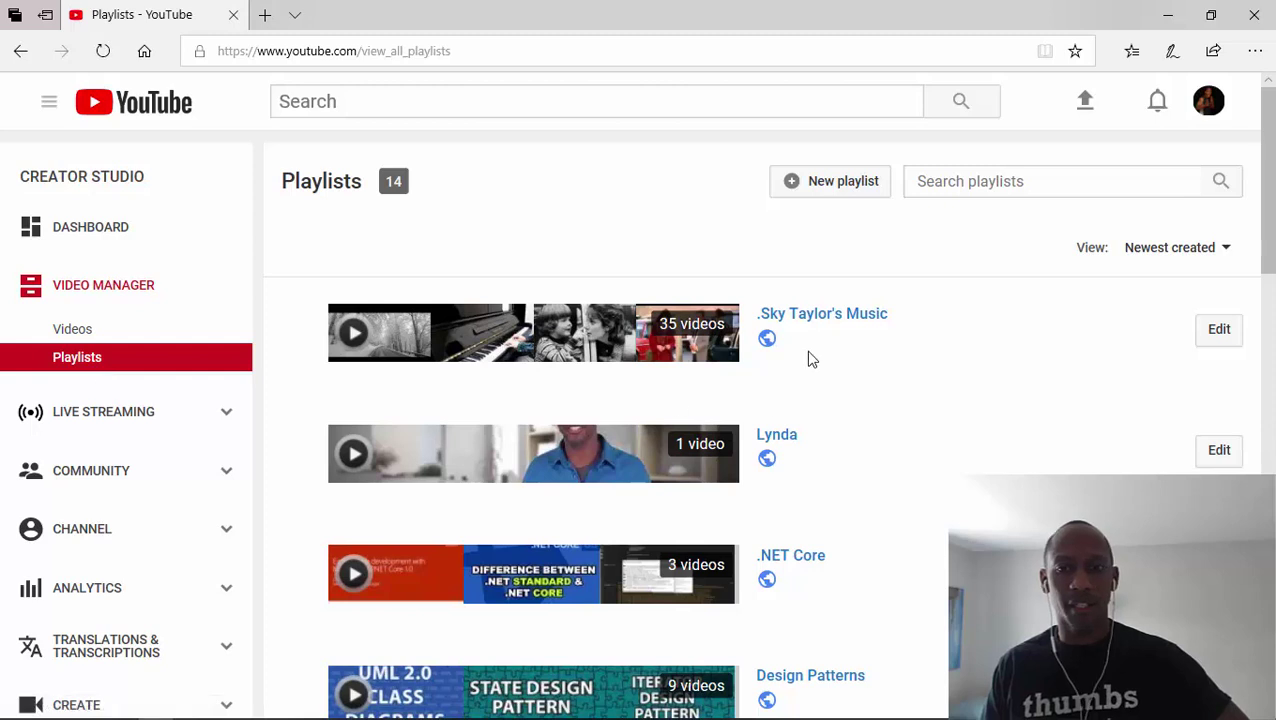
pyautogui.click(834, 326)
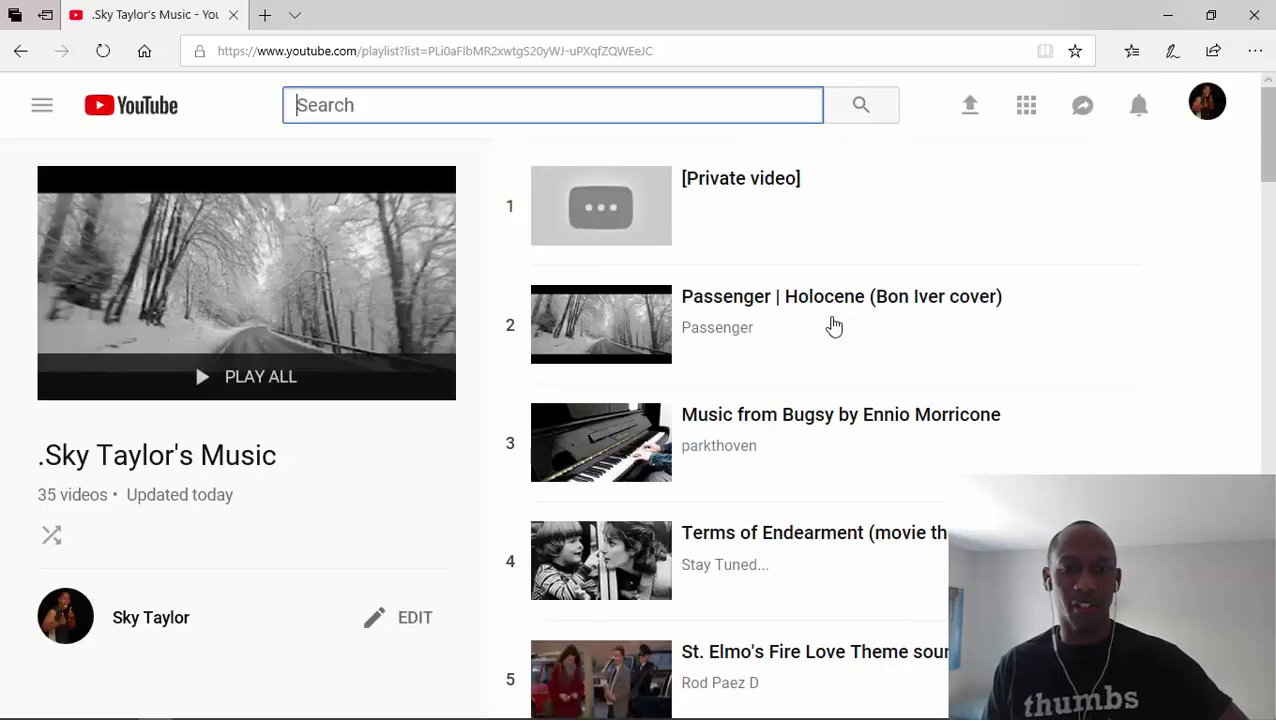
pyautogui.scroll(-2, 834, 326)
pyautogui.scroll(-2, 834, 326)
pyautogui.scroll(-3, 834, 326)
pyautogui.scroll(-1, 830, 328)
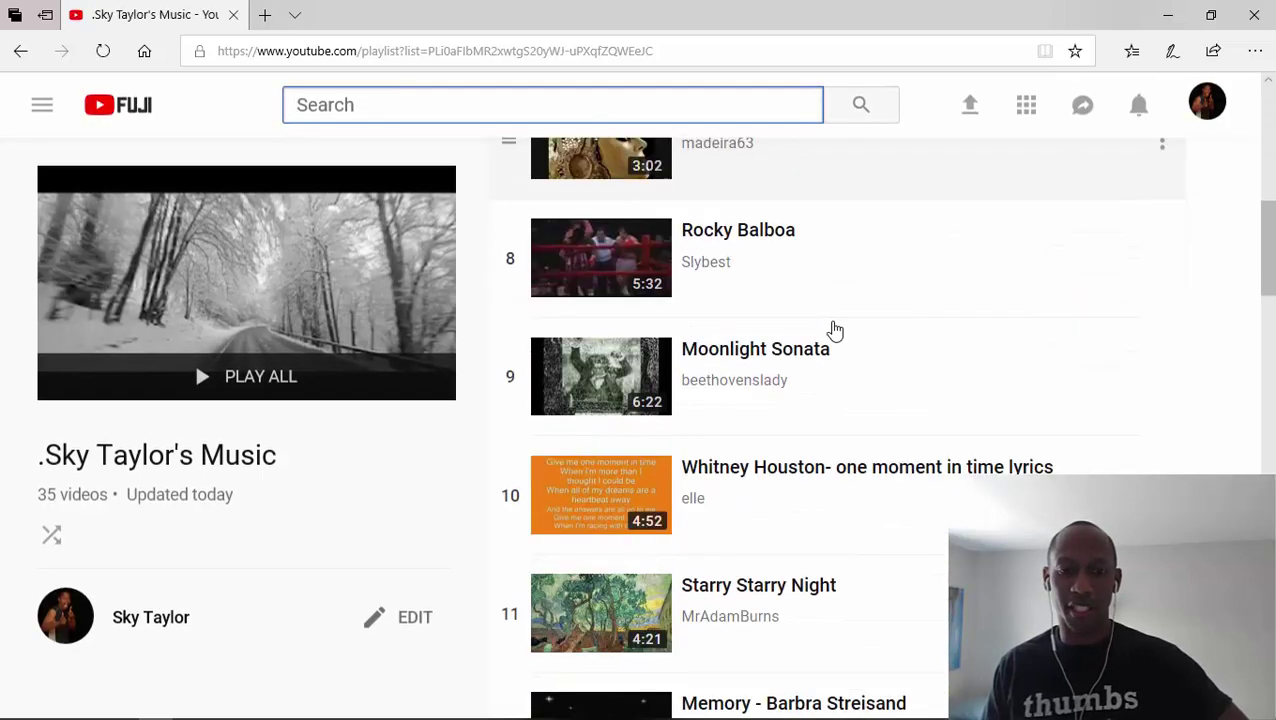
pyautogui.scroll(-3, 826, 330)
pyautogui.scroll(-2, 826, 332)
pyautogui.scroll(-2, 824, 333)
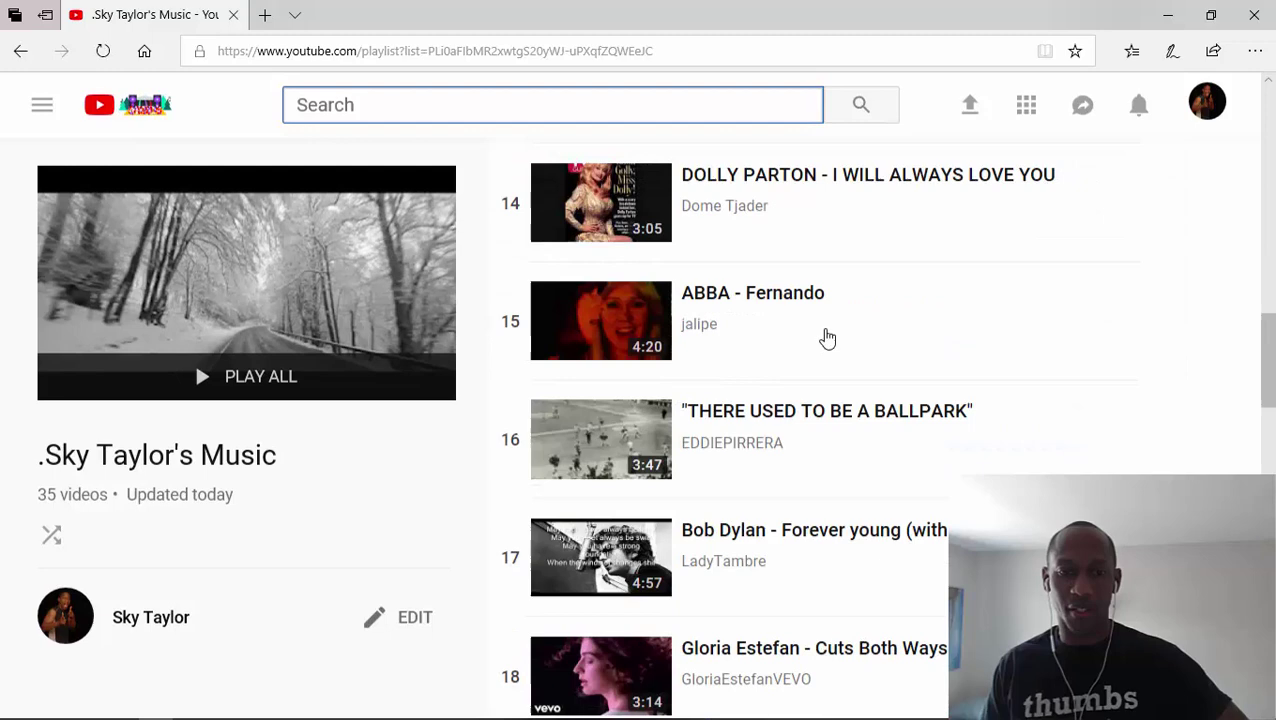
pyautogui.scroll(-2, 826, 335)
pyautogui.scroll(-3, 826, 338)
pyautogui.scroll(-4, 830, 345)
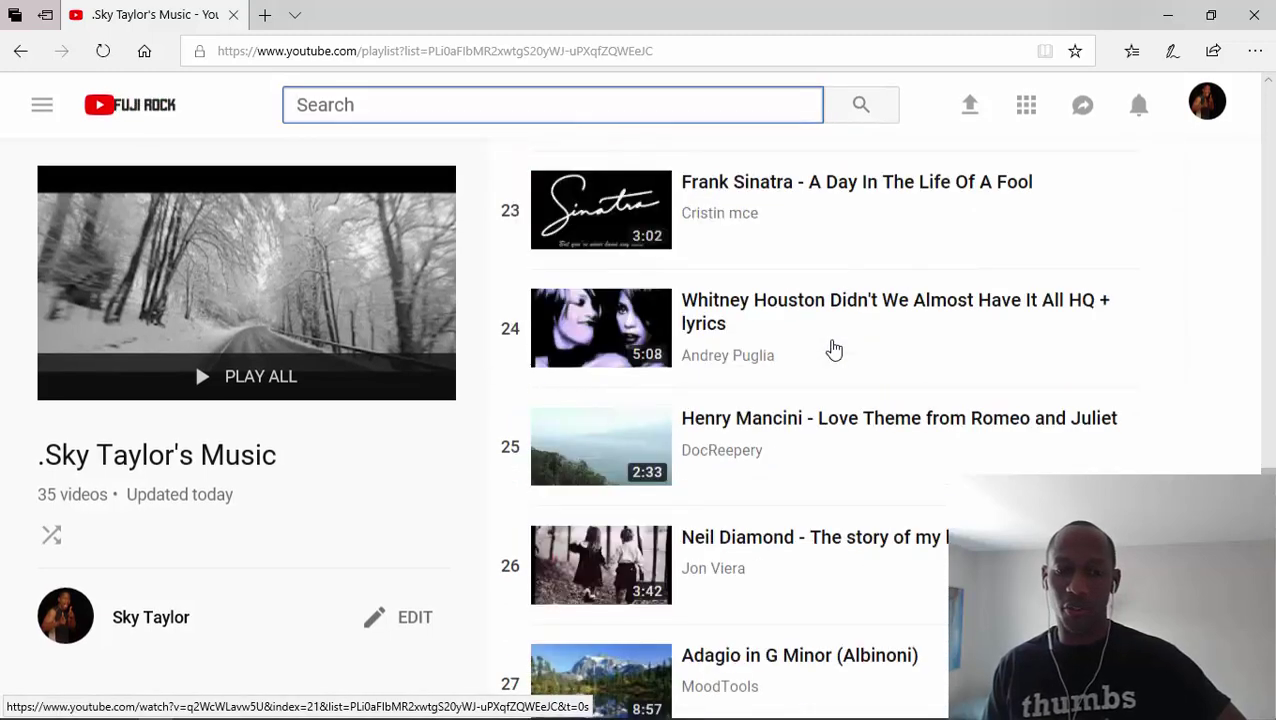
pyautogui.scroll(-3, 833, 354)
pyautogui.scroll(-3, 835, 356)
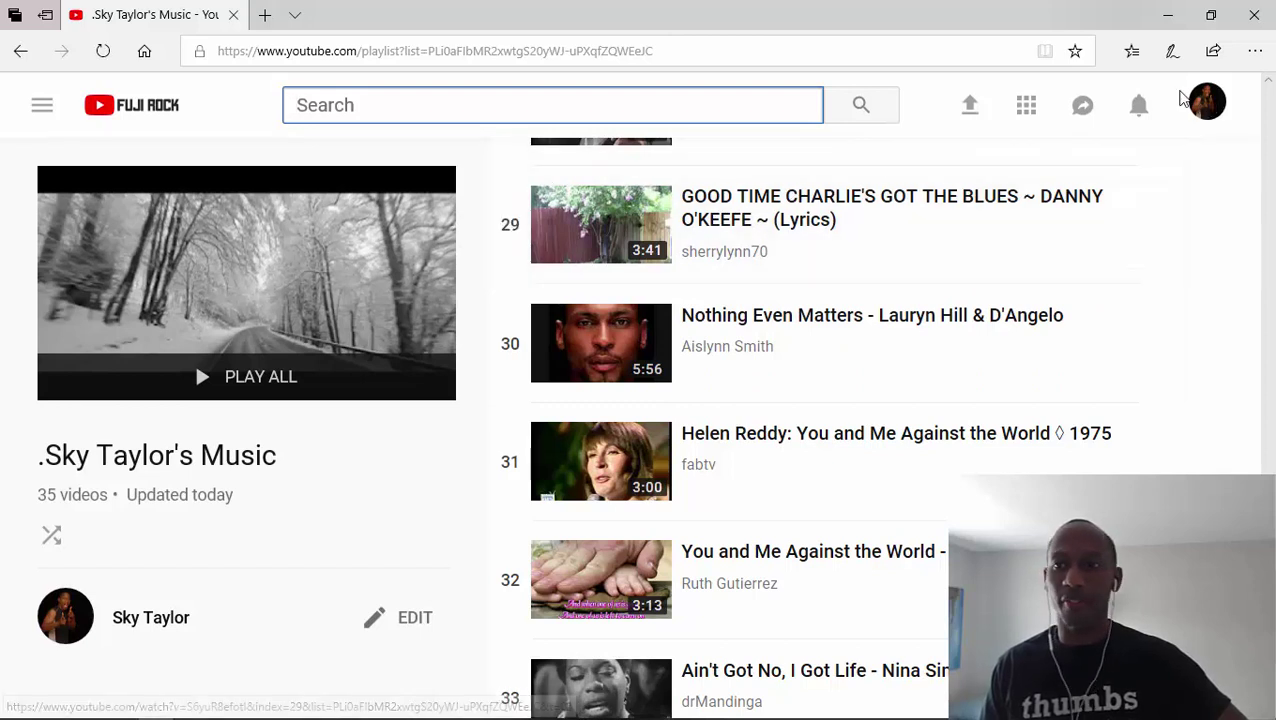
pyautogui.click(1210, 102)
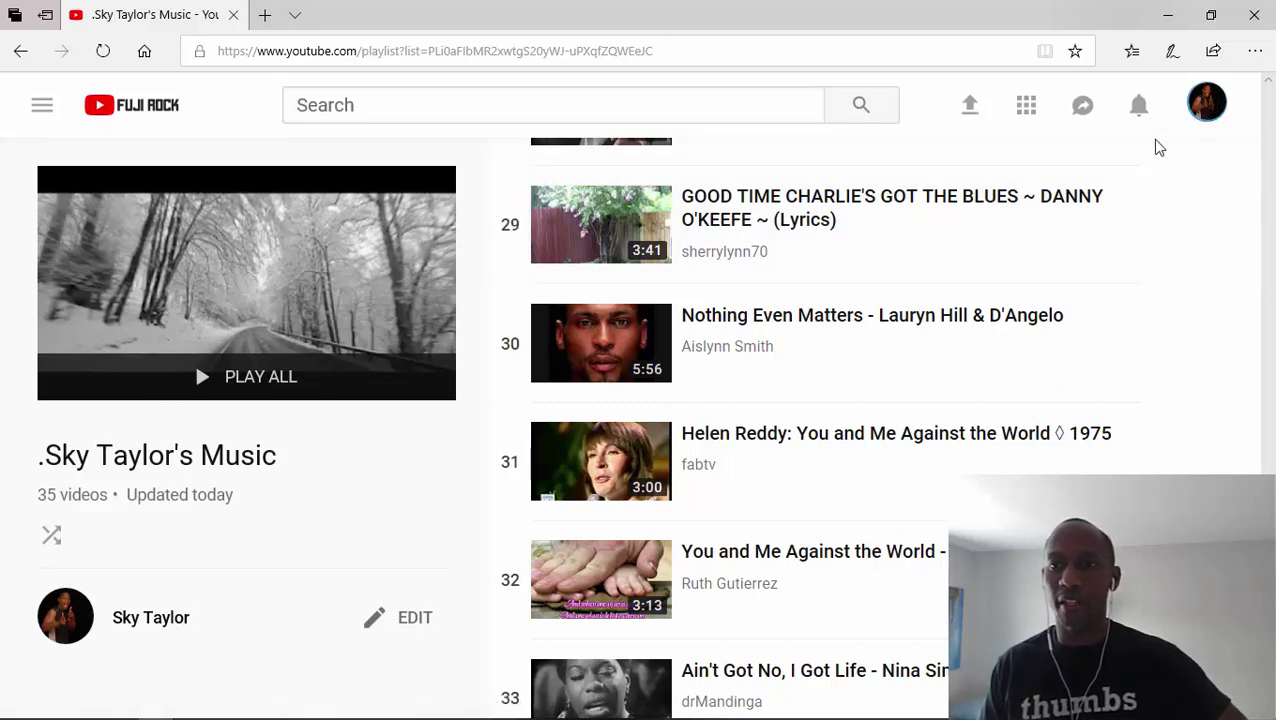
# Go to the Sky Taylor channel's PLAYLISTS tab and find .Sky Taylor's Music with 35 videos
pyautogui.click(970, 200)
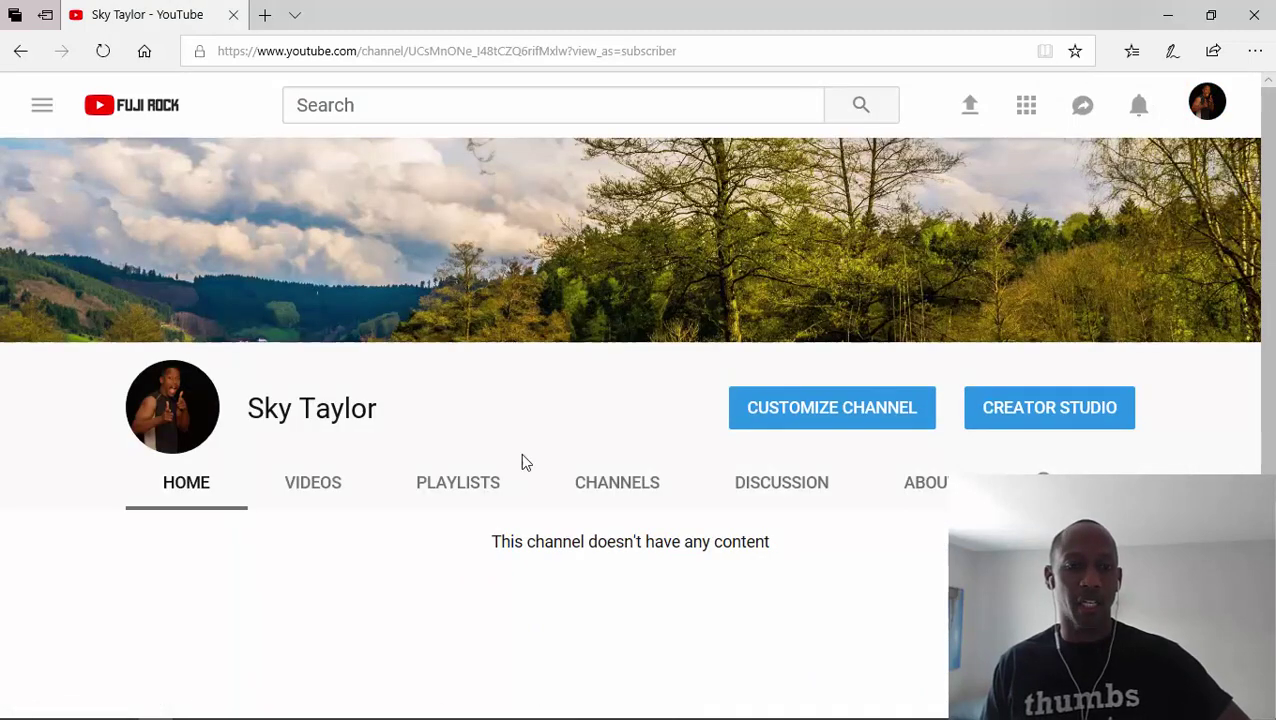
pyautogui.click(465, 485)
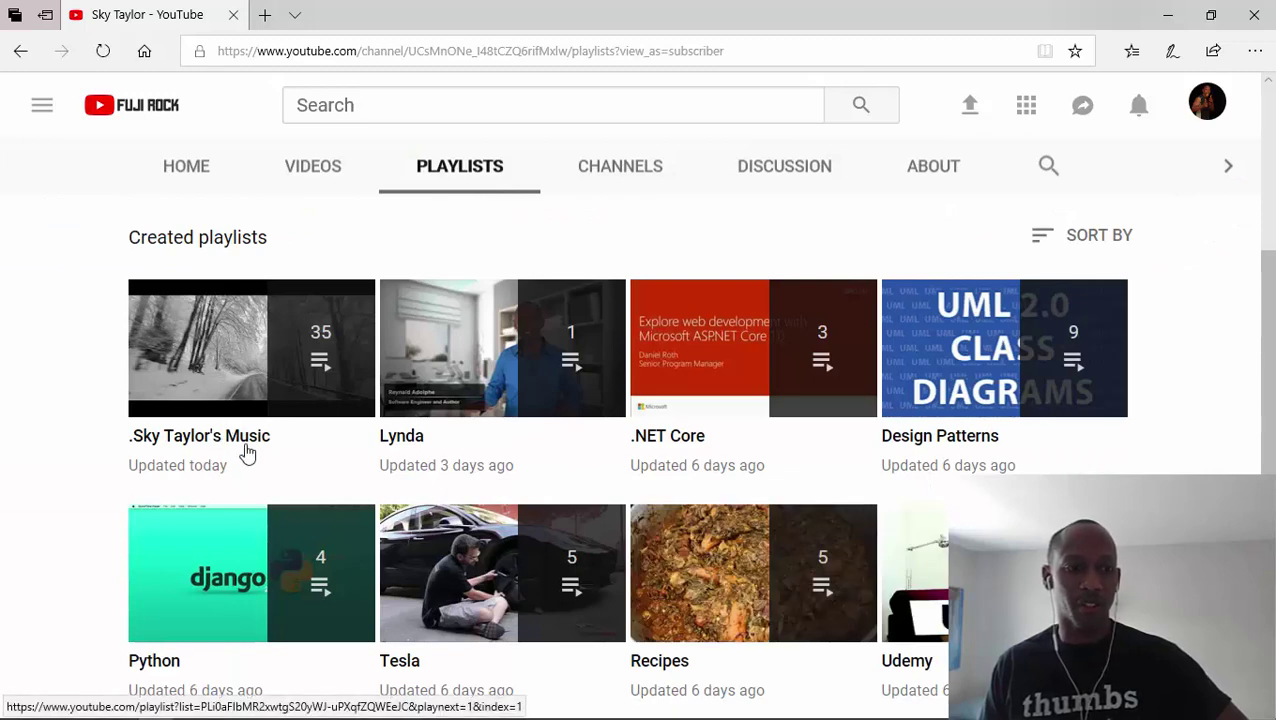
pyautogui.scroll(-1, 246, 447)
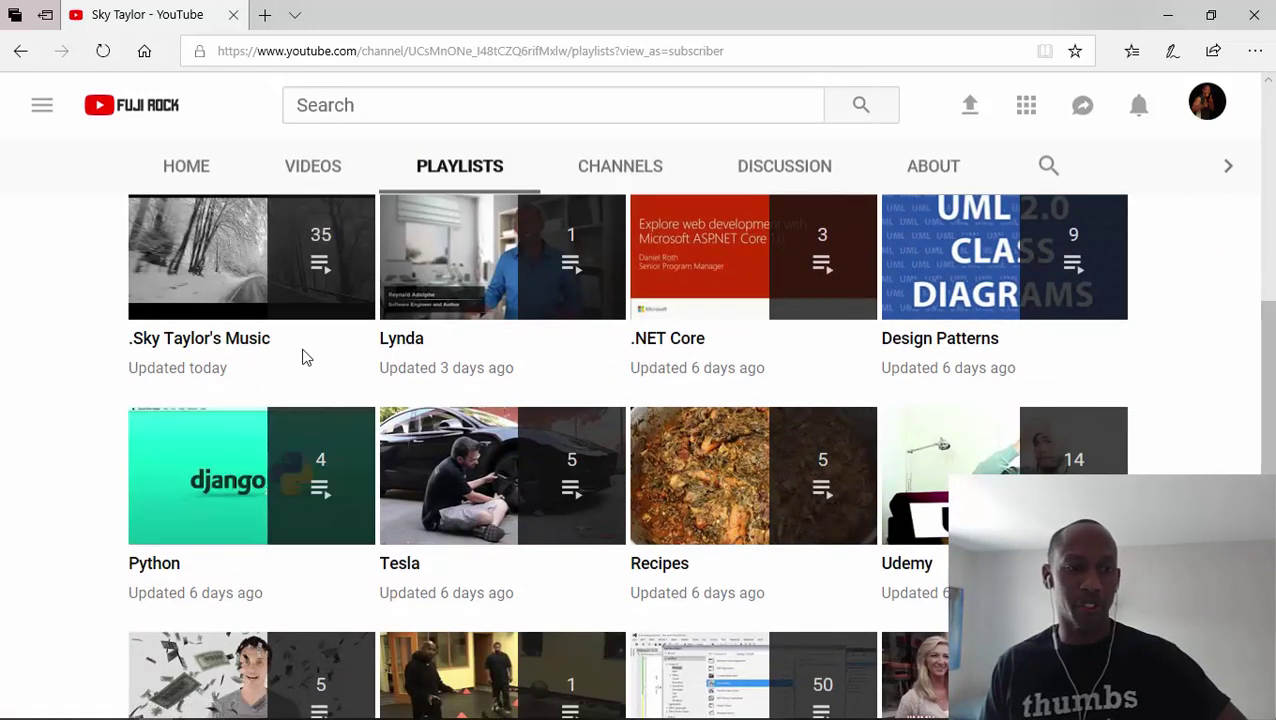
pyautogui.scroll(-1, 311, 357)
pyautogui.scroll(-1, 313, 361)
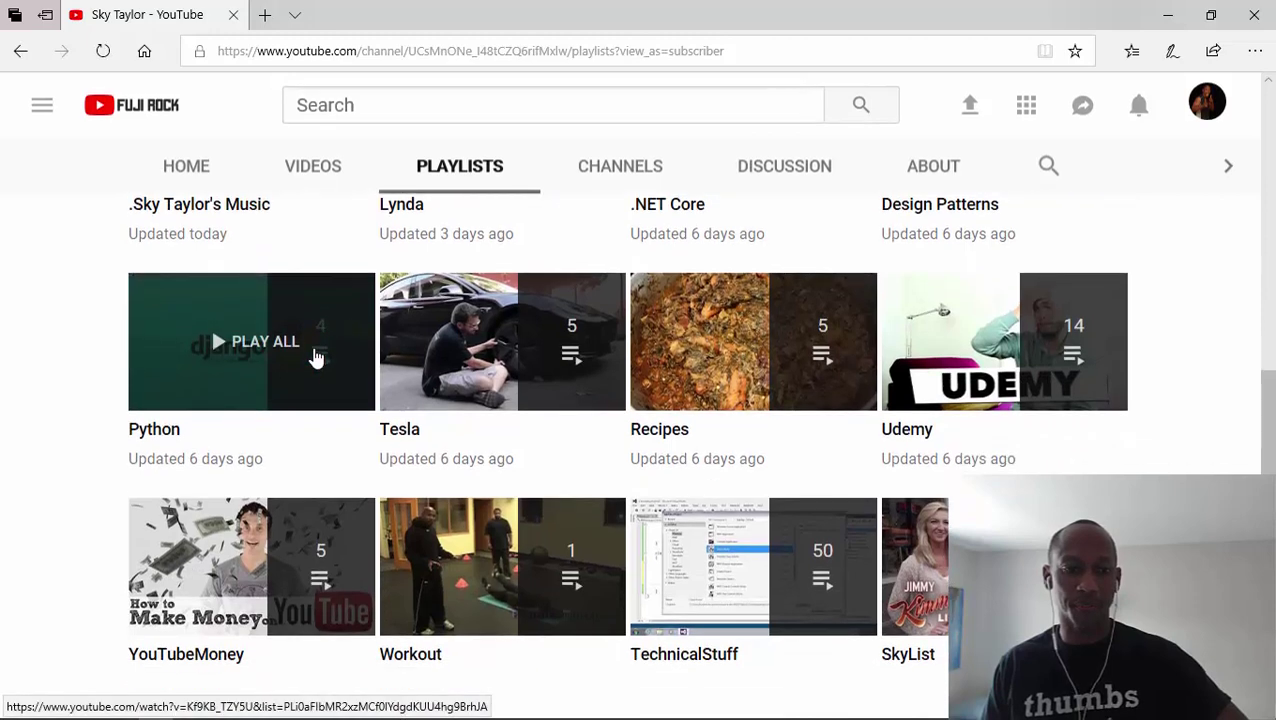
pyautogui.scroll(5, 313, 358)
pyautogui.scroll(-1, 288, 465)
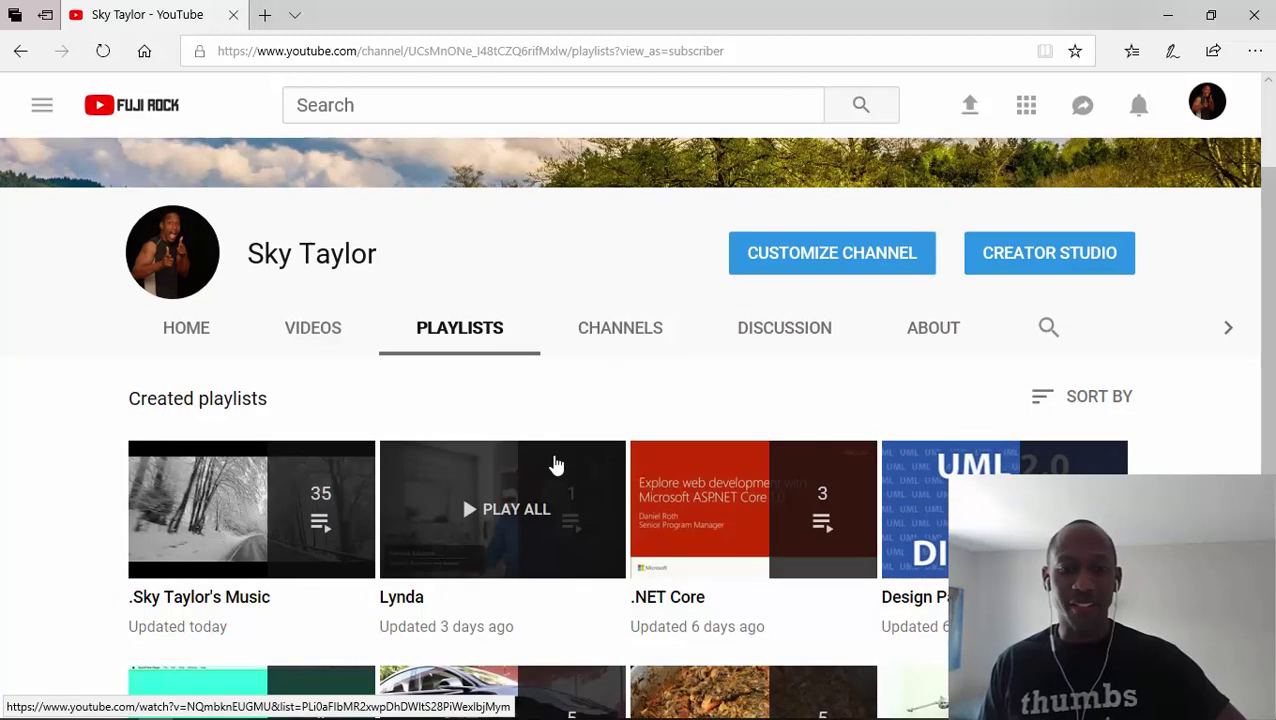